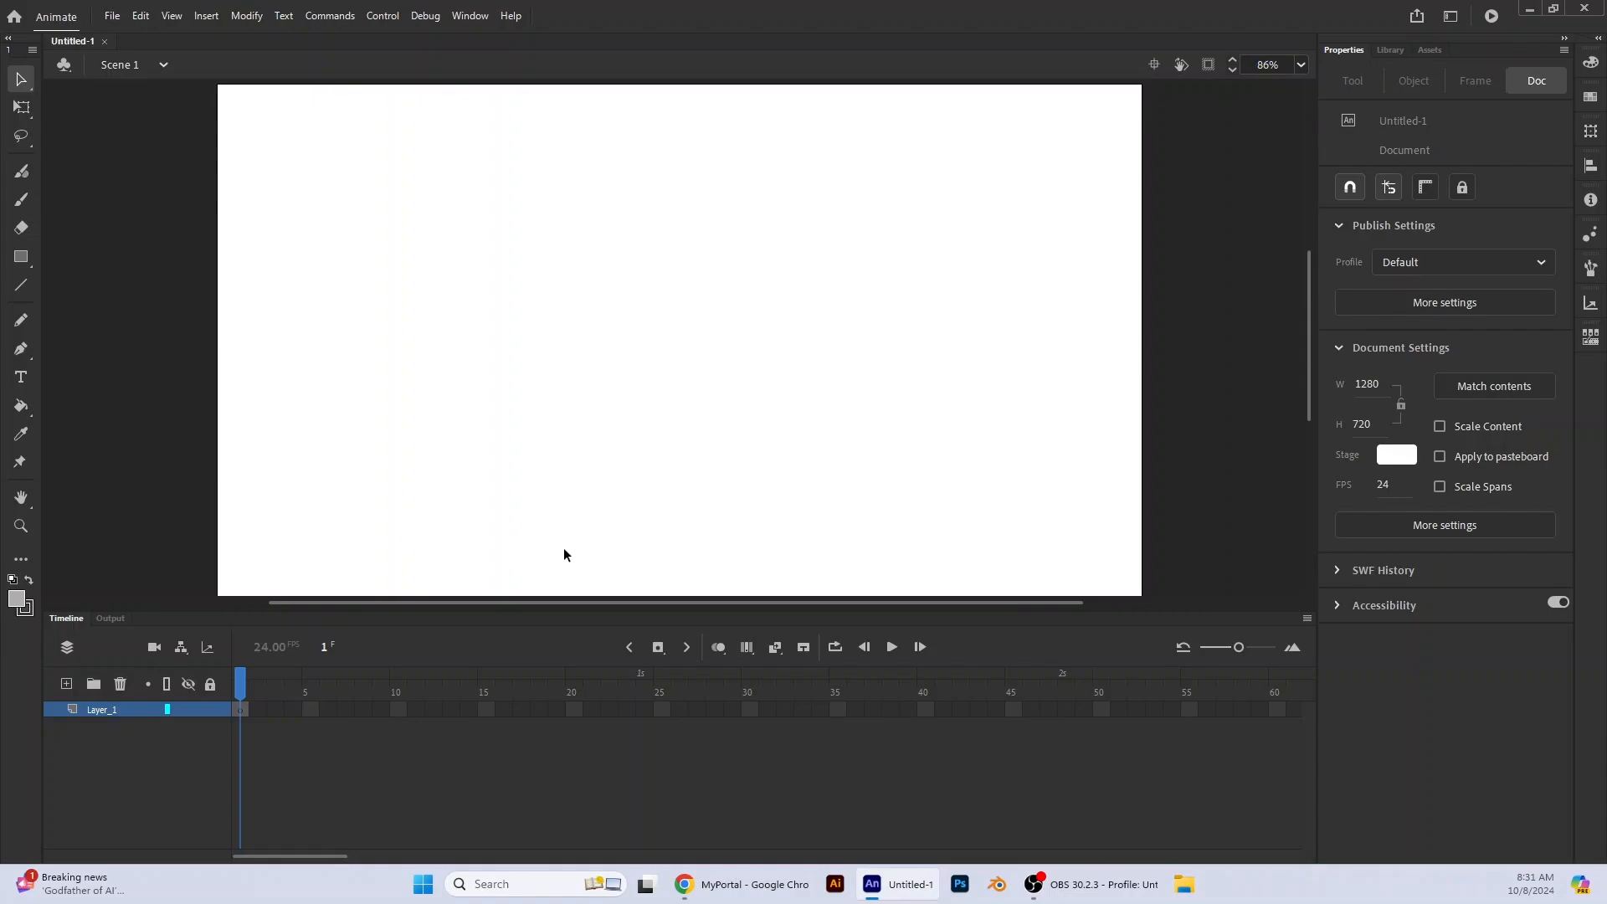
# Draw a blue-violet rectangle with the Rectangle tool that covers the whole stage as the backdrop
pyautogui.click(21, 257)
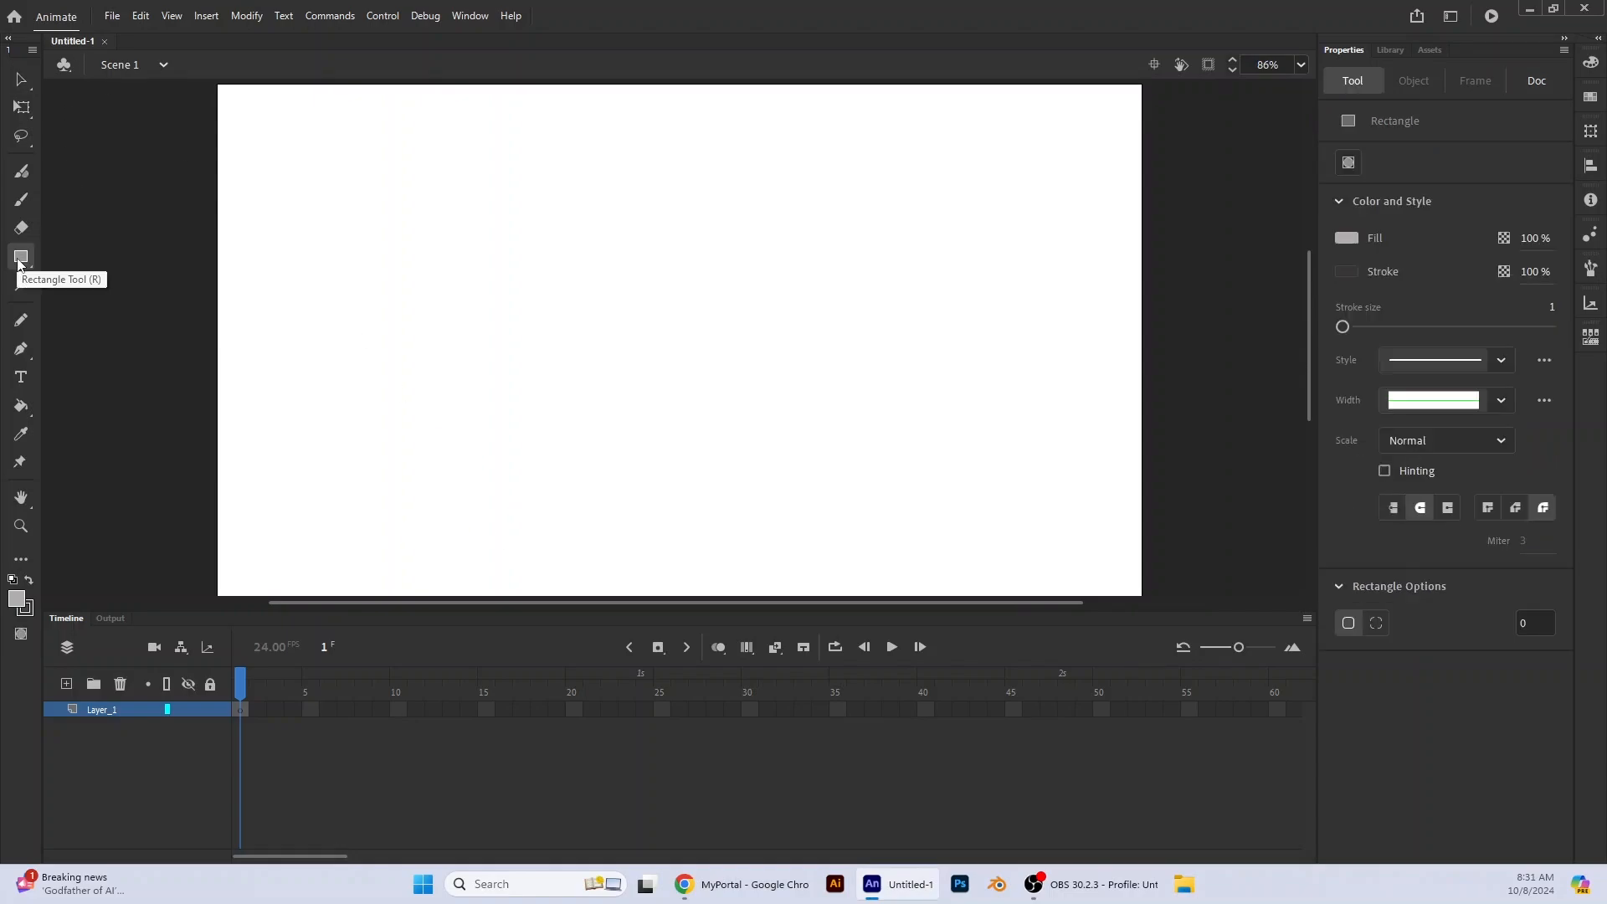
pyautogui.click(16, 601)
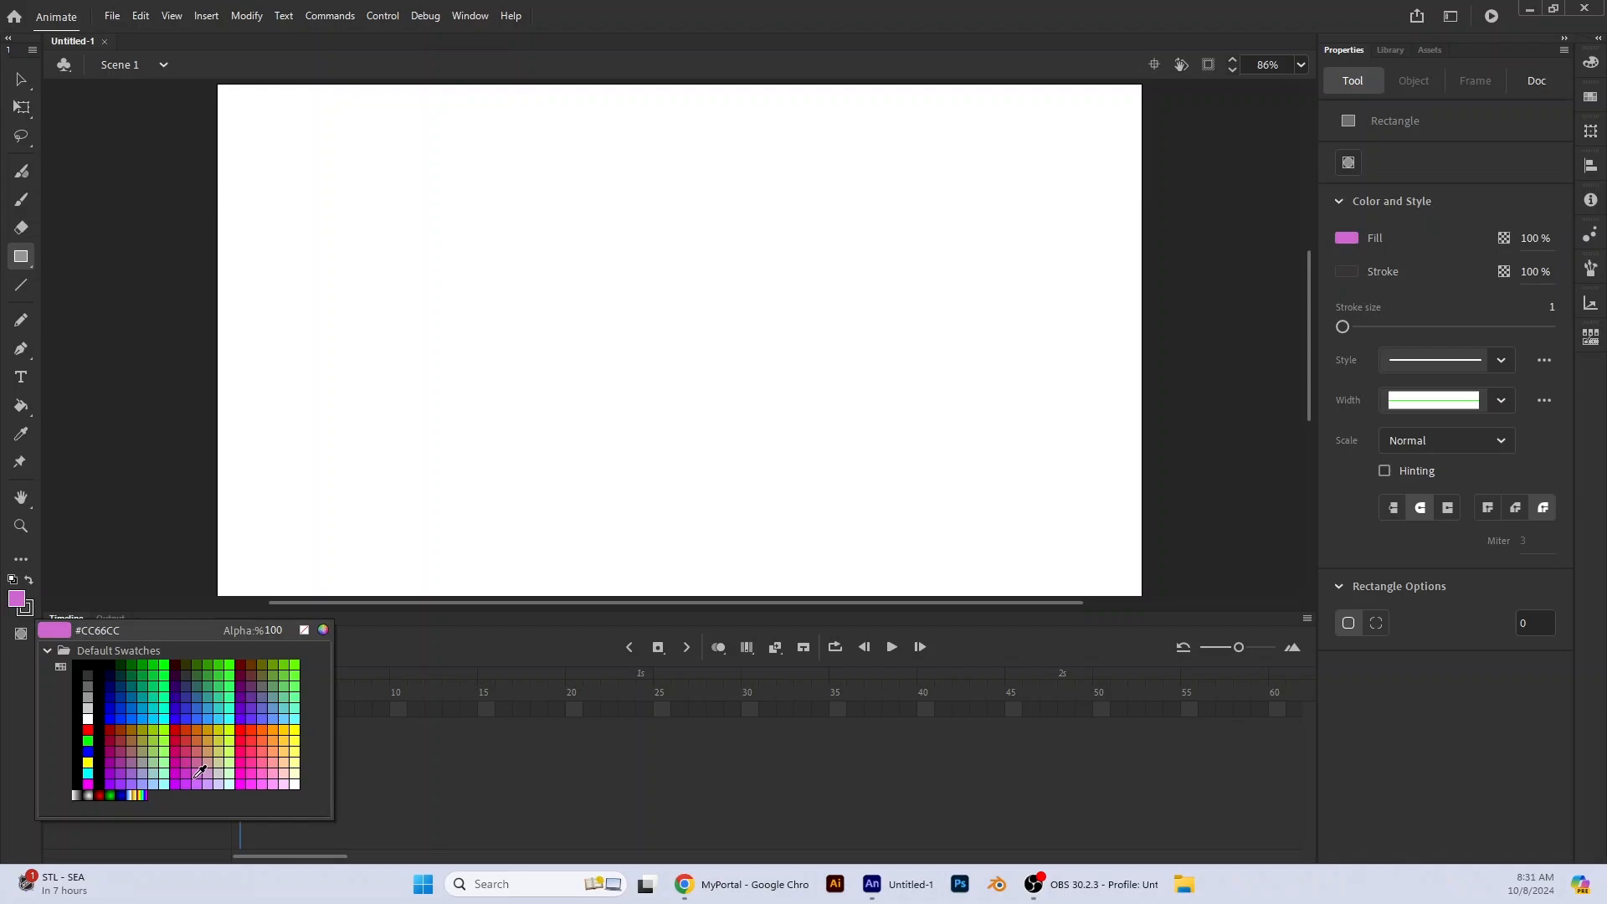
pyautogui.click(132, 773)
pyautogui.click(1347, 238)
pyautogui.click(1325, 255)
pyautogui.moveTo(845, 418); pyautogui.dragTo(845, 442)
pyautogui.click(978, 339)
pyautogui.moveTo(215, 81); pyautogui.dragTo(1145, 601)
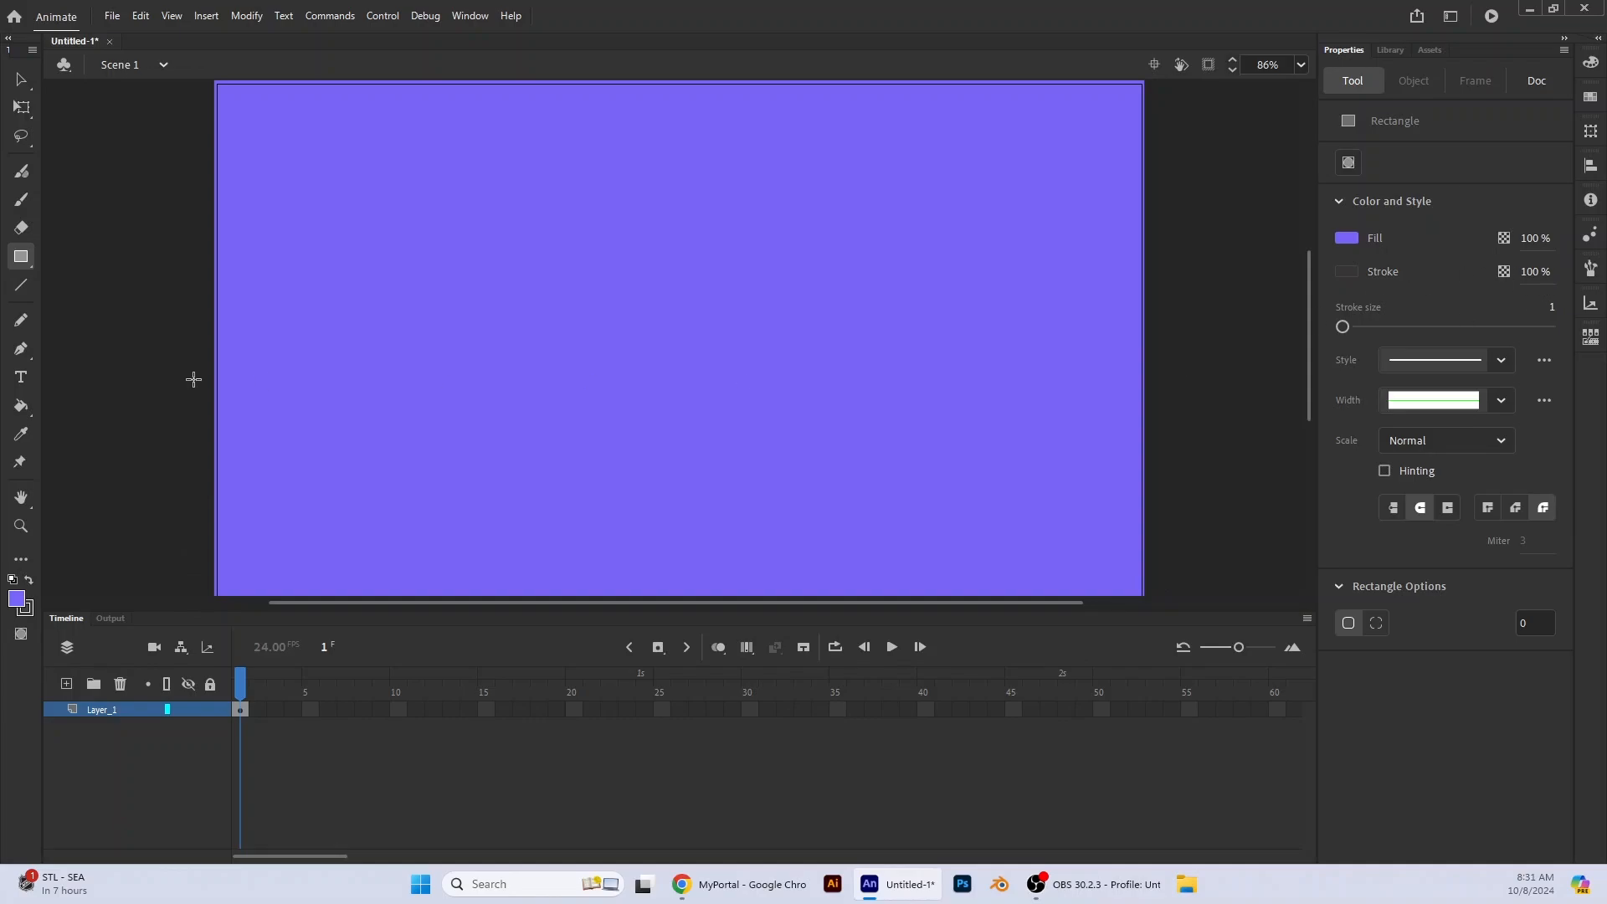
# Draw a black ground rectangle across the lower part of the stage, extending slightly past both sides
pyautogui.click(1347, 237)
pyautogui.click(1084, 287)
pyautogui.moveTo(198, 503); pyautogui.dragTo(1158, 653)
# Rename the layer holding the backdrop and ground as Background
pyautogui.doubleClick(99, 710)
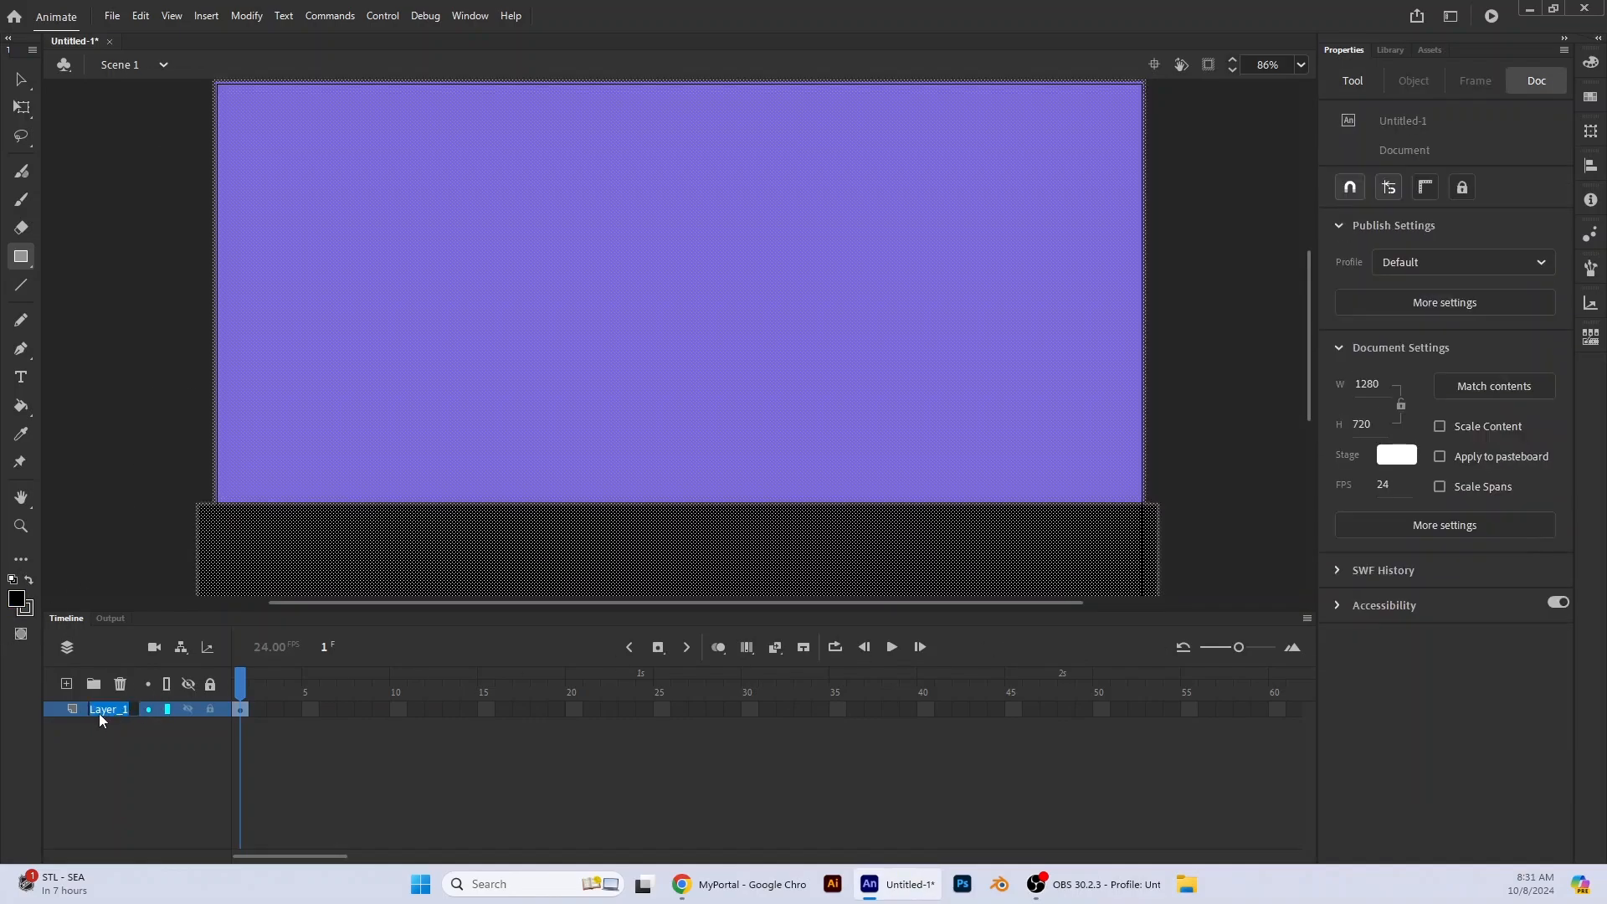
pyautogui.write('Bk')
pyautogui.press('BackSpace')
pyautogui.write('ackg')
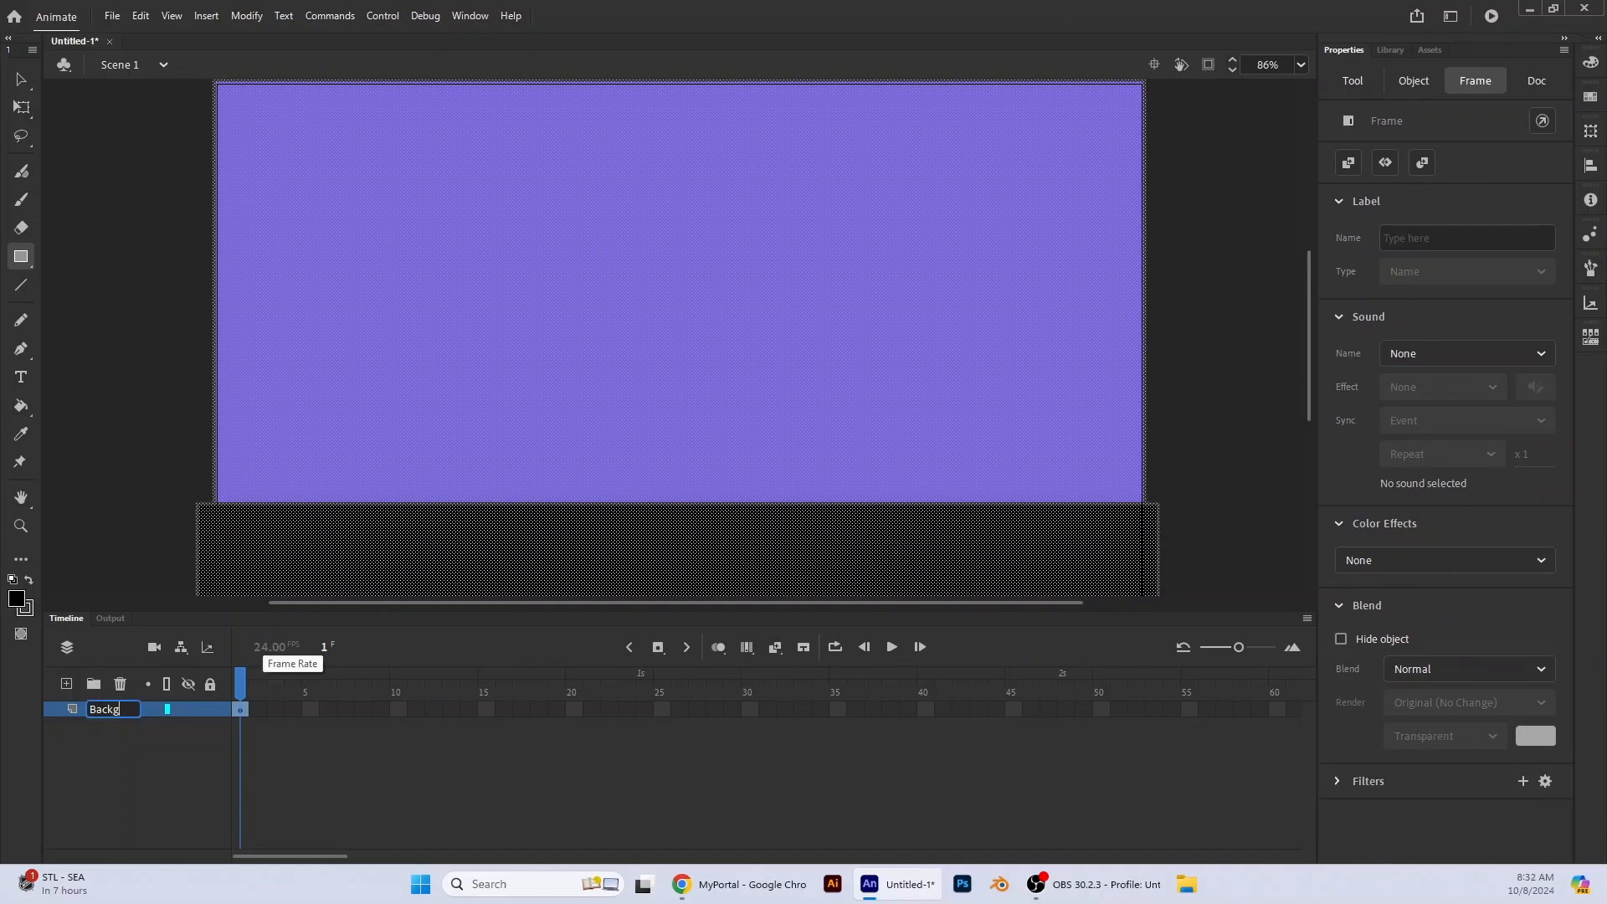
pyautogui.write('round')
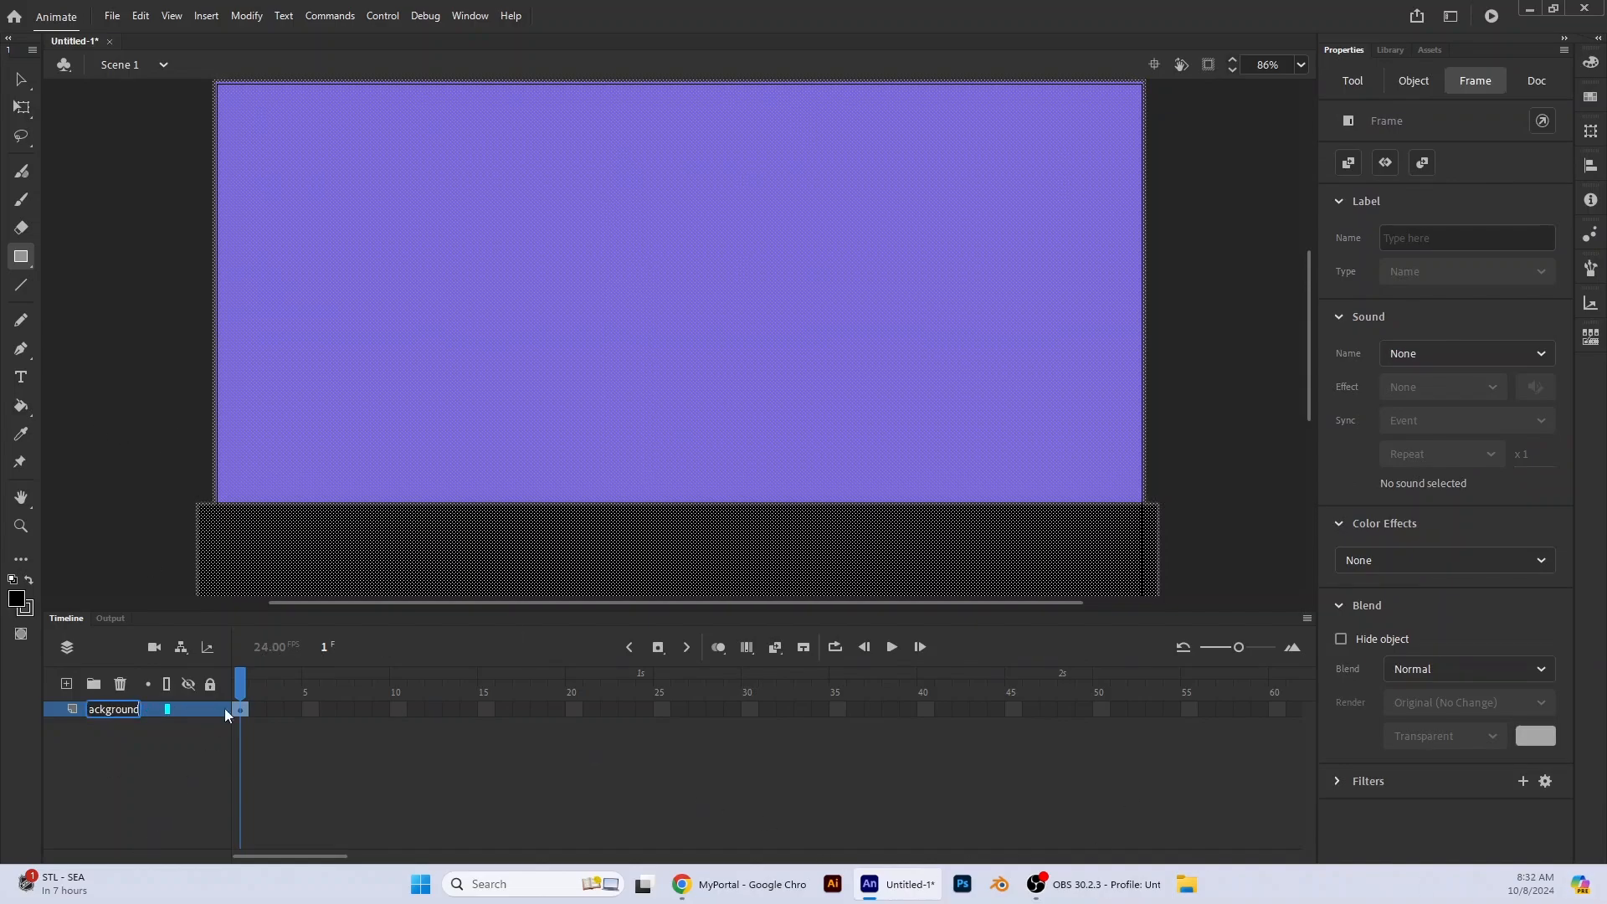
pyautogui.press('Return')
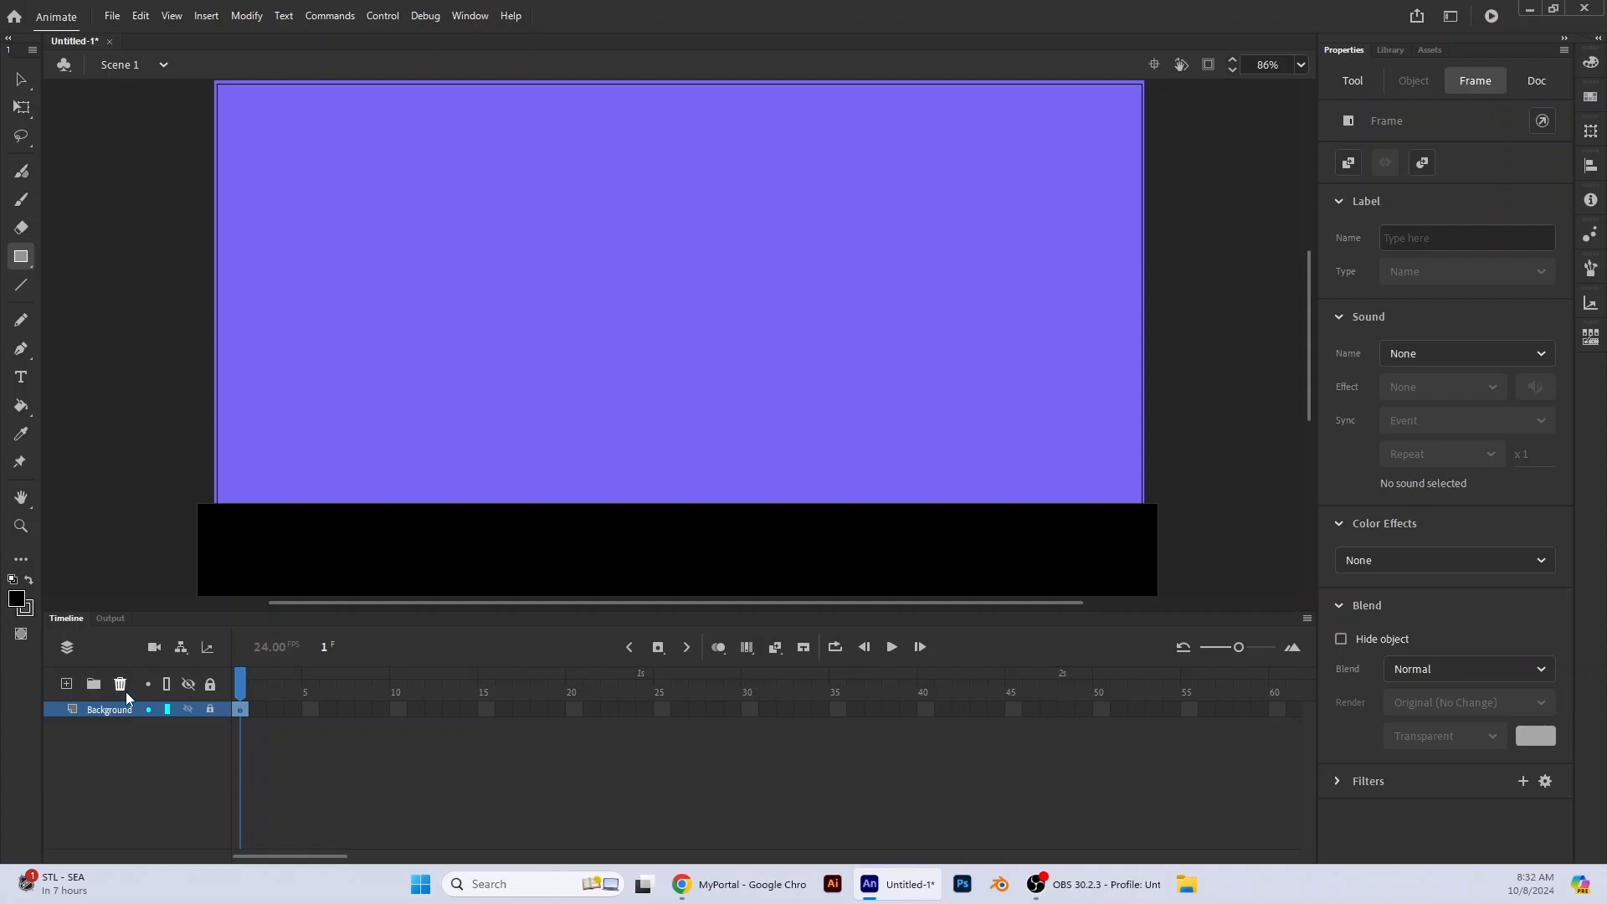
# Lock the Background layer, add a new layer and draw a pink-red circle about 137 px wide near the stage's upper middle for the head
pyautogui.click(69, 685)
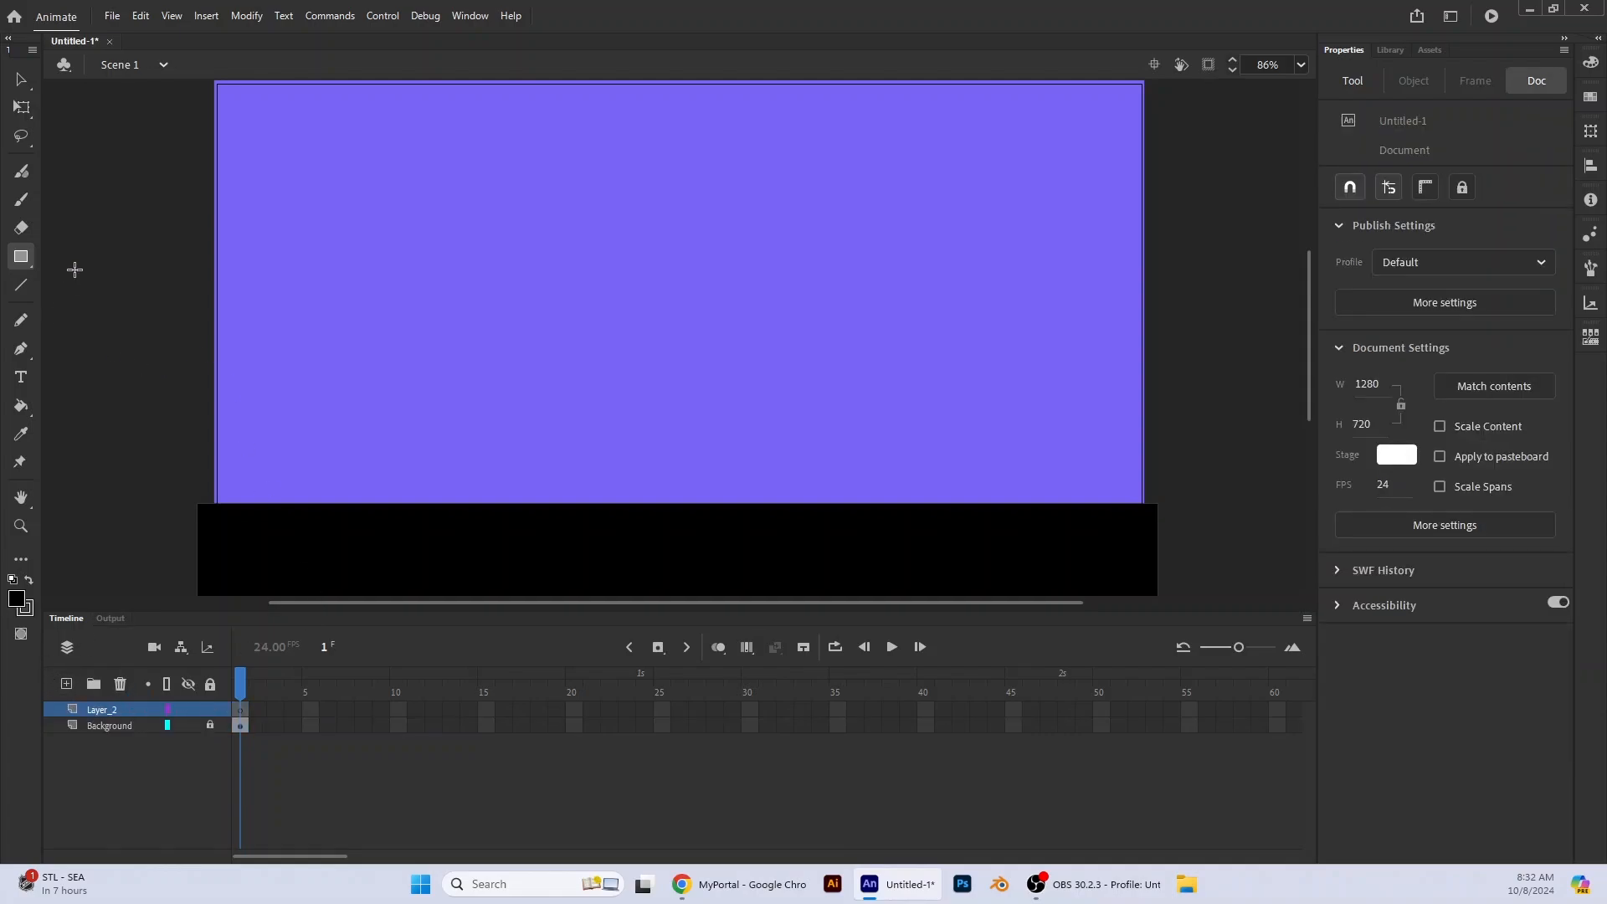
pyautogui.click(13, 259)
pyautogui.click(105, 313)
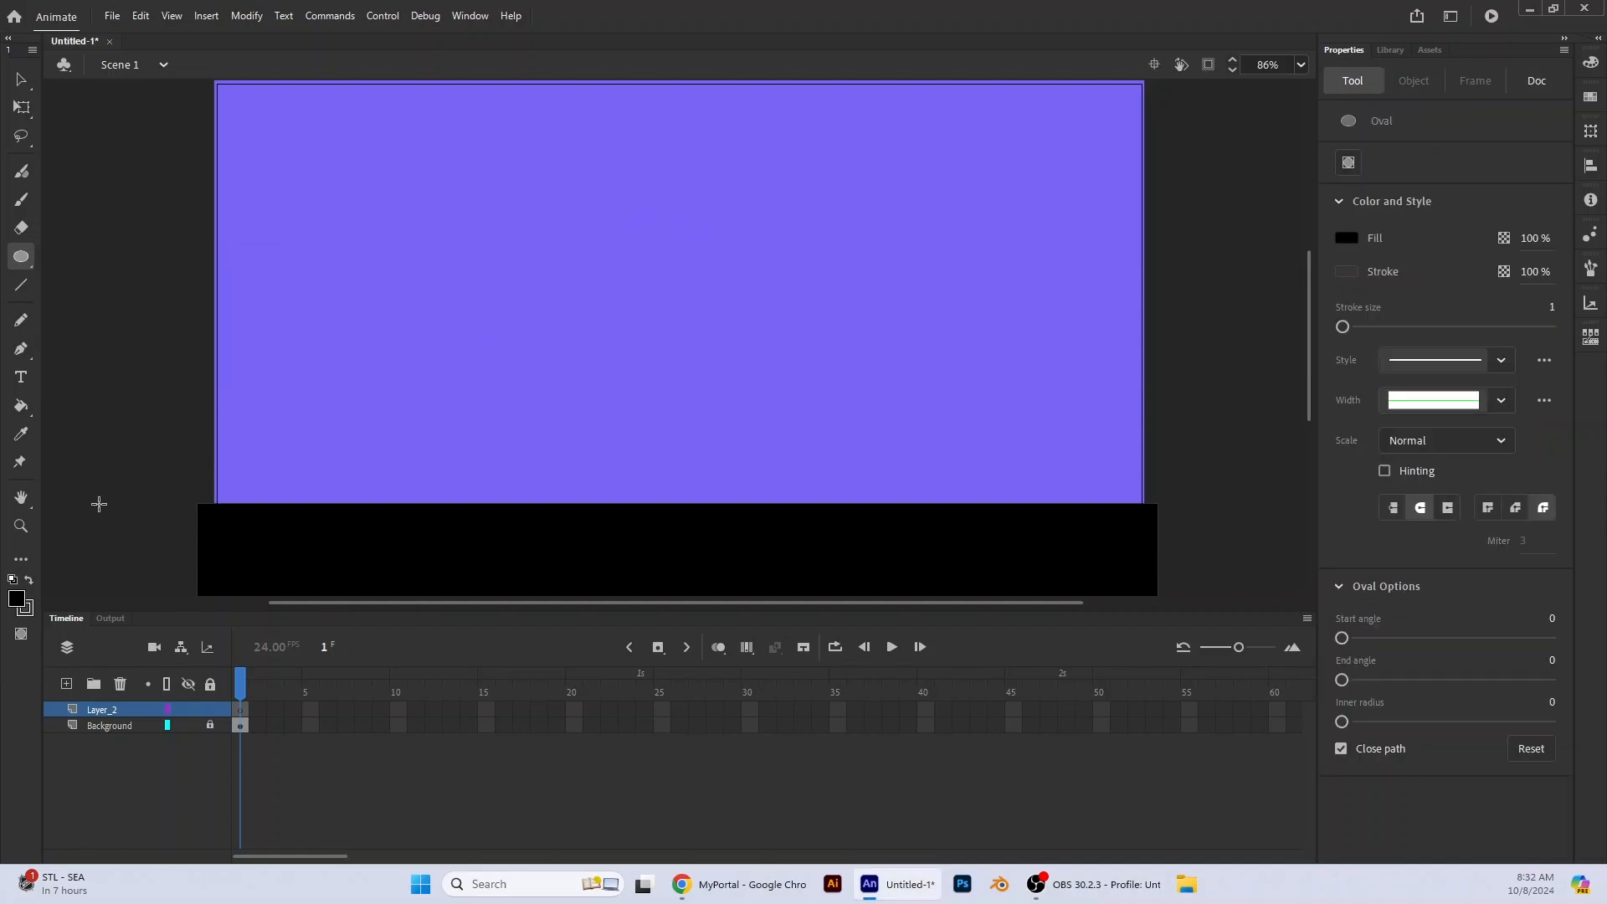
pyautogui.click(30, 612)
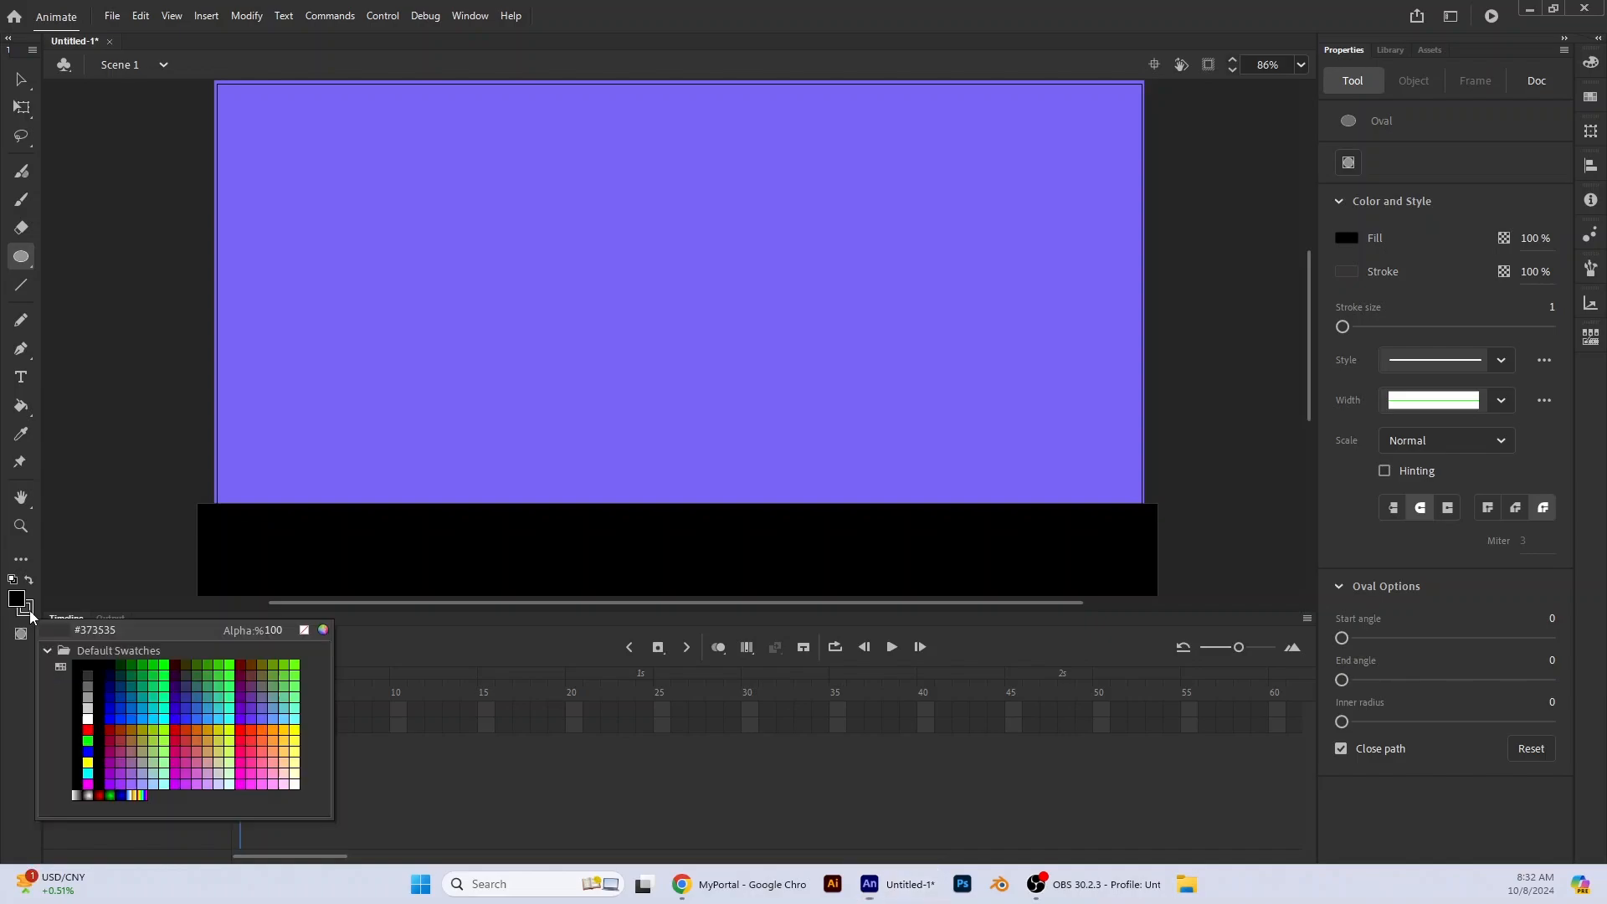
pyautogui.click(304, 630)
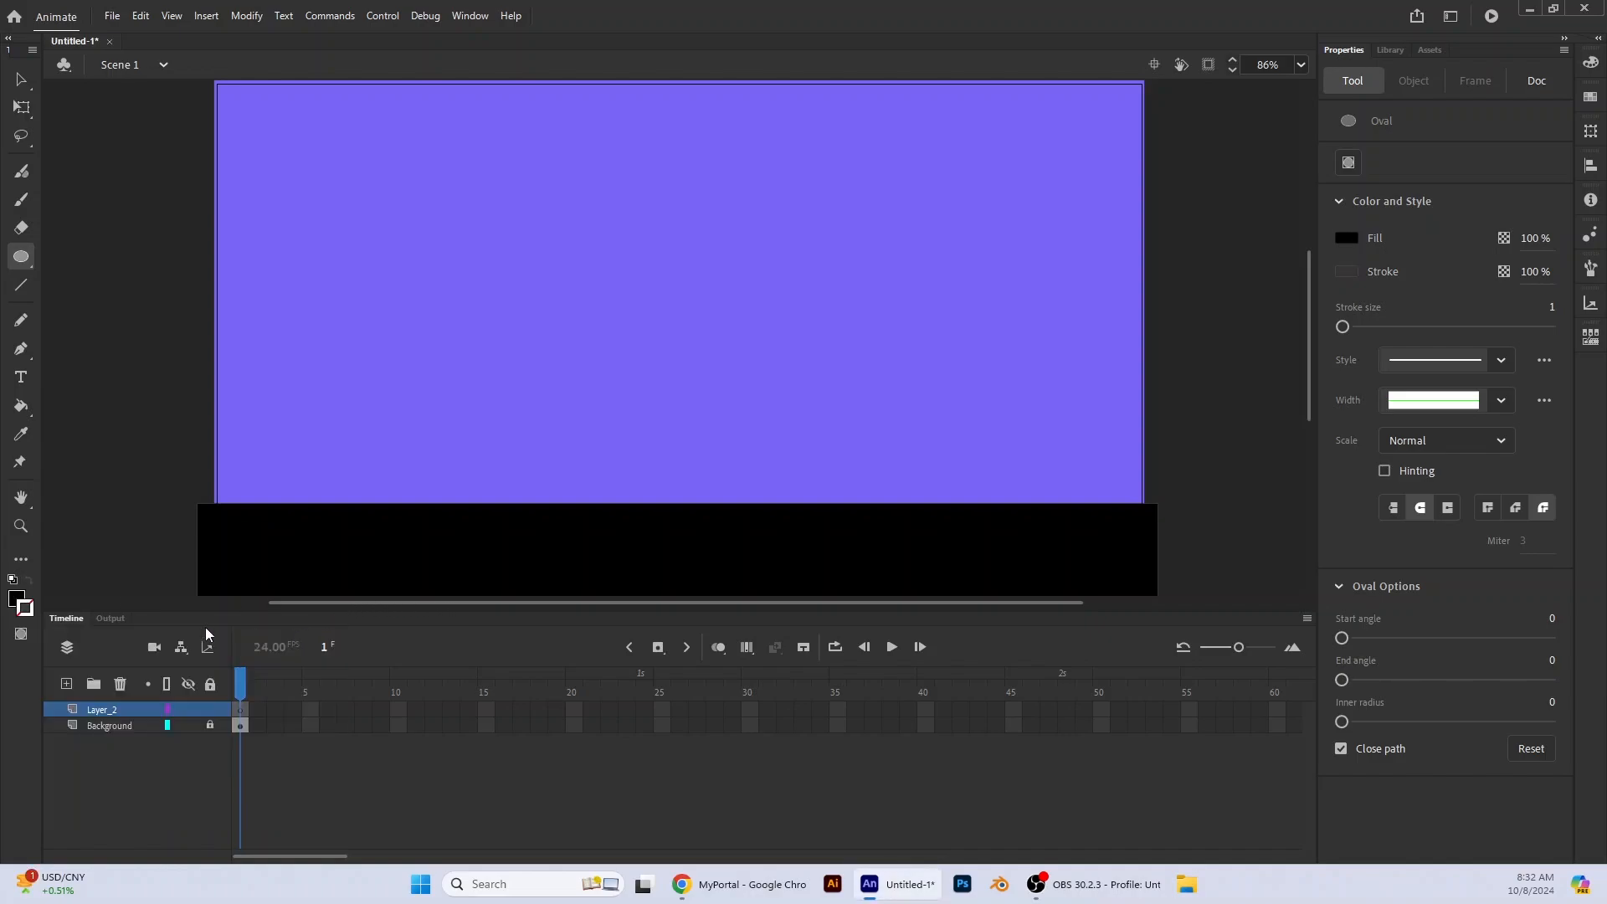
pyautogui.click(17, 597)
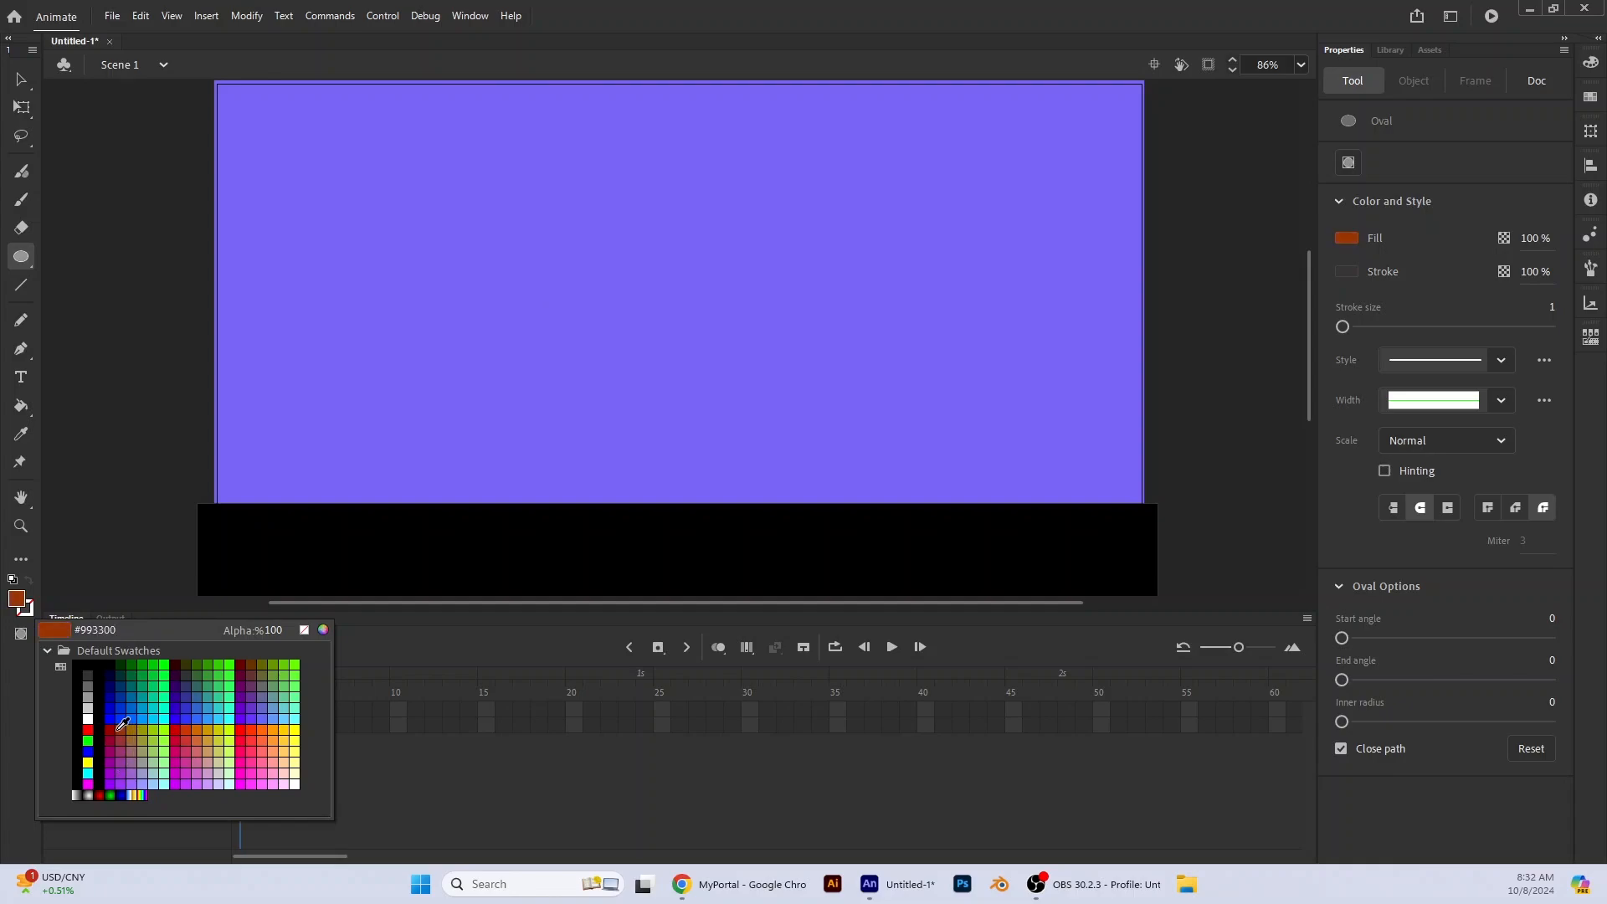
pyautogui.click(242, 751)
pyautogui.moveTo(609, 189)
pyautogui.mouseDown()
pyautogui.moveTo(706, 287)
pyautogui.moveTo(677, 220)
pyautogui.moveTo(683, 238)
pyautogui.mouseUp()
pyautogui.press('v')
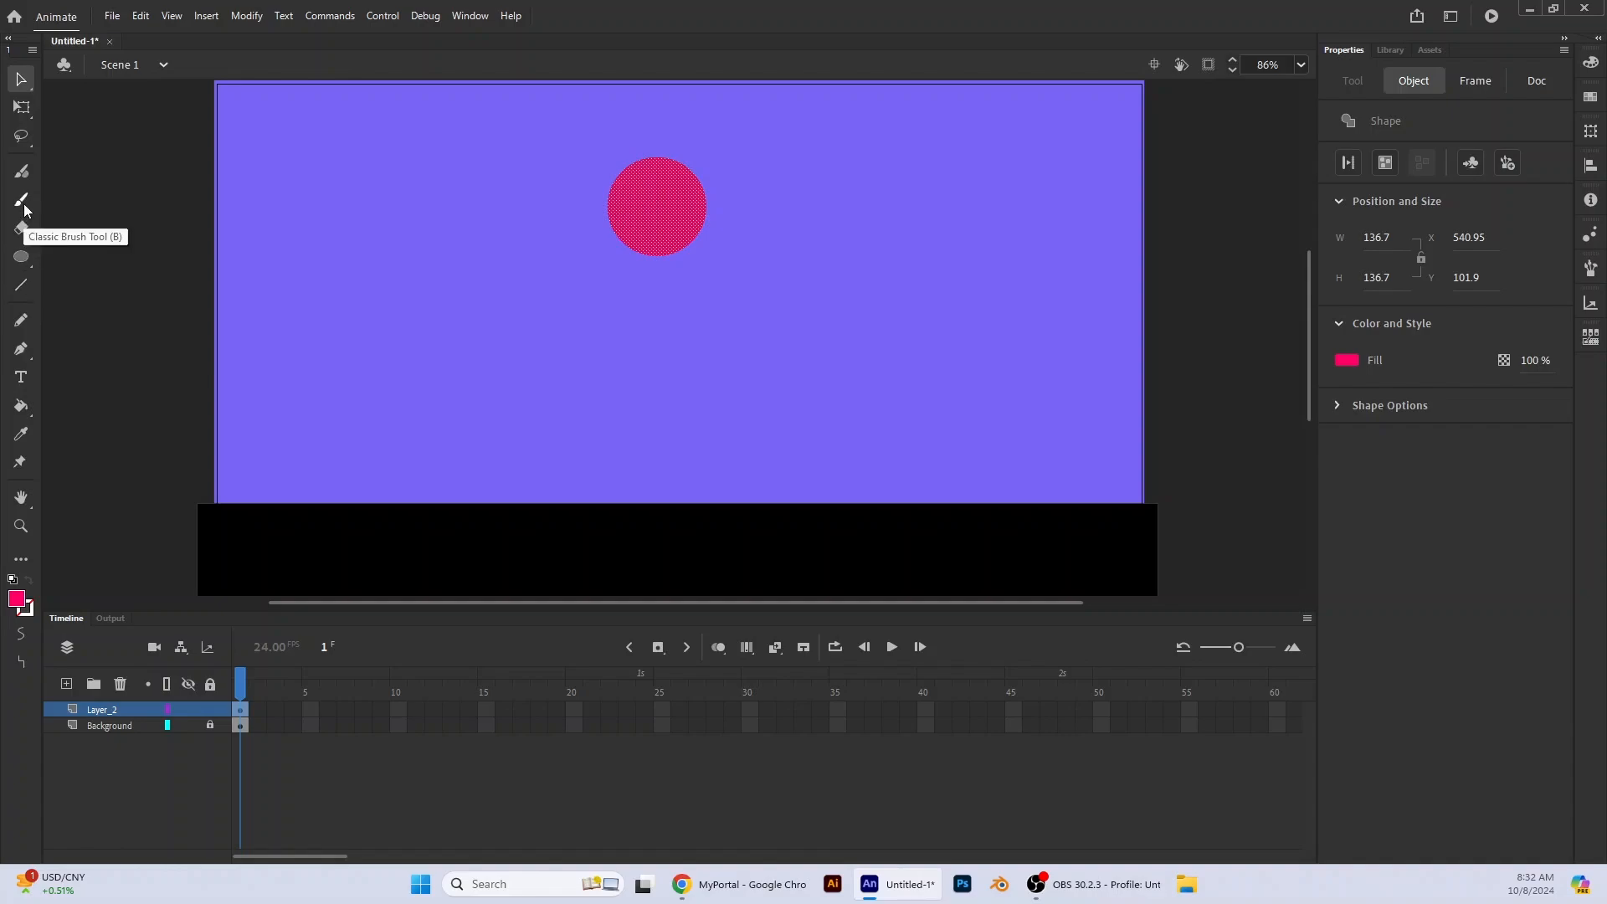
# Set the Line tool's stroke to the circle's pink-red by swapping fill and stroke, drawing and undoing test lines
pyautogui.click(20, 285)
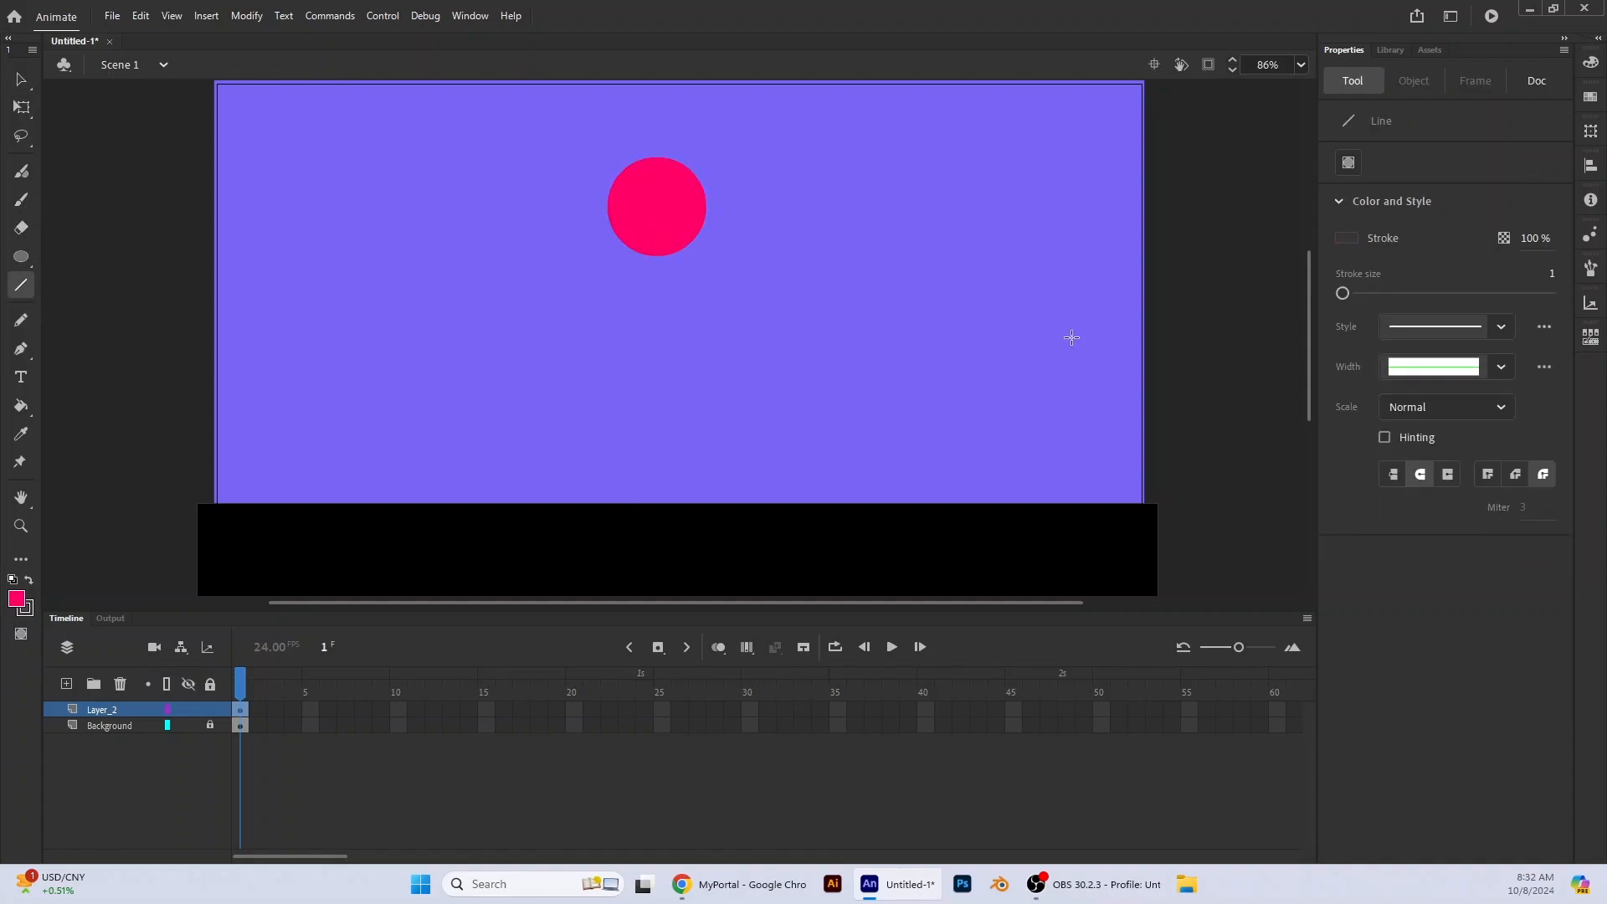
pyautogui.moveTo(1344, 293); pyautogui.dragTo(1350, 294)
pyautogui.moveTo(810, 287); pyautogui.dragTo(809, 383)
pyautogui.hotkey('ctrl', 'z')
pyautogui.moveTo(1349, 293); pyautogui.dragTo(1360, 293)
pyautogui.click(29, 580)
pyautogui.moveTo(955, 224); pyautogui.dragTo(931, 333)
pyautogui.hotkey('ctrl', 'z')
# Set the line stroke size to 35, drawing and undoing test lines below the head
pyautogui.moveTo(1362, 295); pyautogui.dragTo(1366, 295)
pyautogui.moveTo(656, 251); pyautogui.dragTo(646, 361)
pyautogui.hotkey('ctrl', 'z')
pyautogui.moveTo(1371, 294); pyautogui.dragTo(1376, 294)
pyautogui.moveTo(651, 234); pyautogui.dragTo(653, 391)
pyautogui.hotkey('ctrl', 'z')
pyautogui.moveTo(659, 243); pyautogui.dragTo(655, 431)
pyautogui.hotkey('ctrl', 'z')
# Enlarge the head circle proportionally about its centre to about 169 px wide
pyautogui.click(21, 80)
pyautogui.click(664, 219)
pyautogui.click(21, 107)
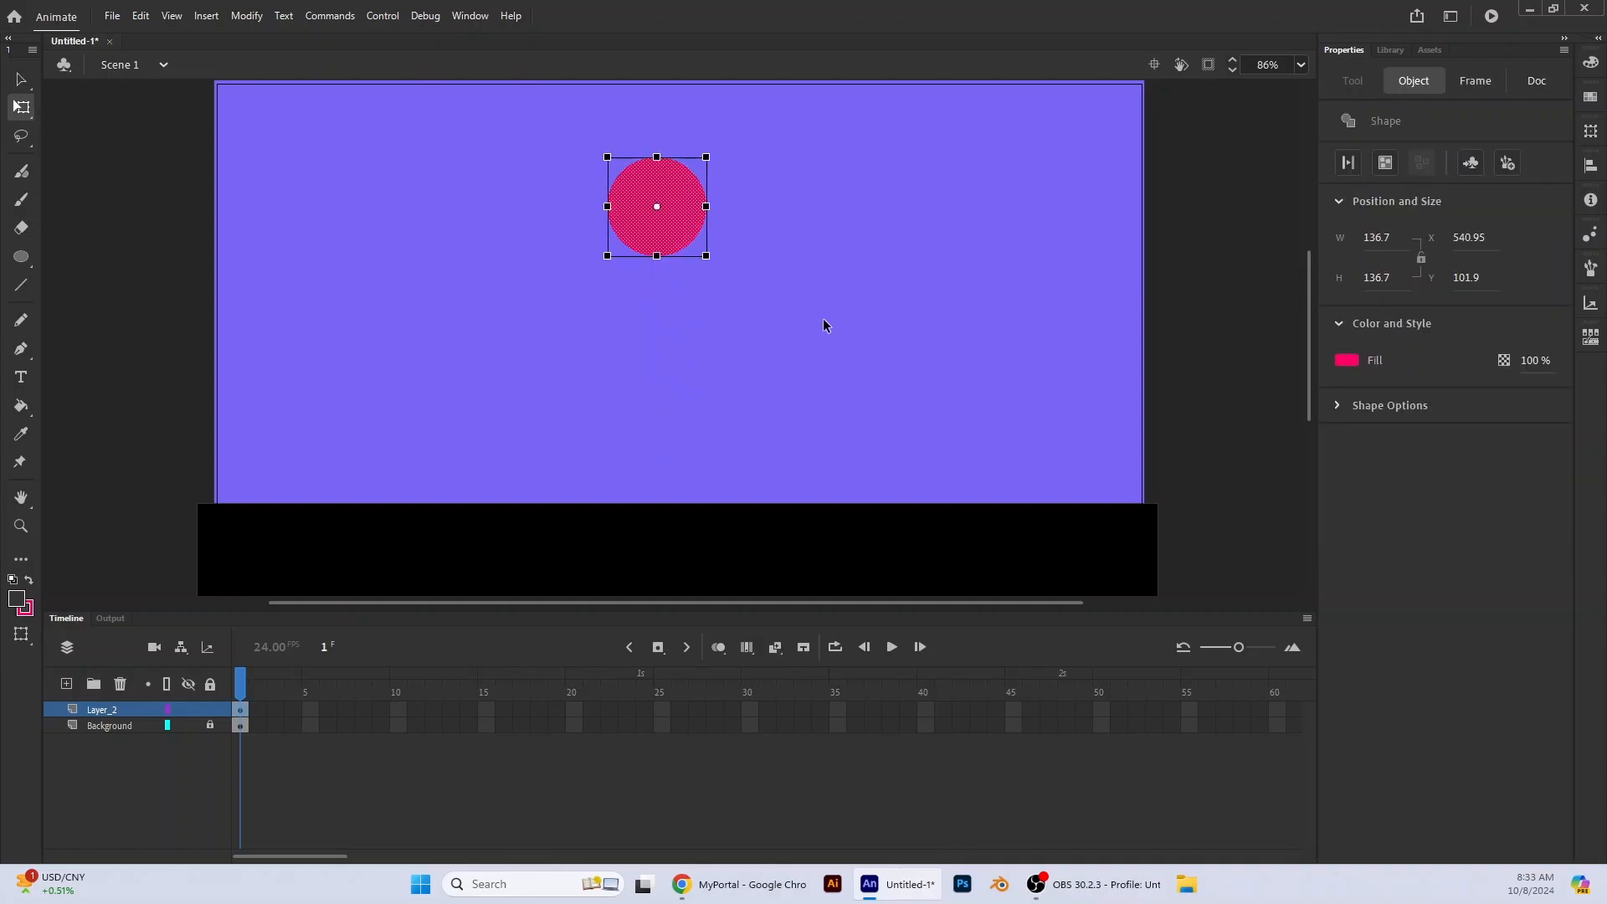
pyautogui.moveTo(707, 256); pyautogui.dragTo(723, 270)
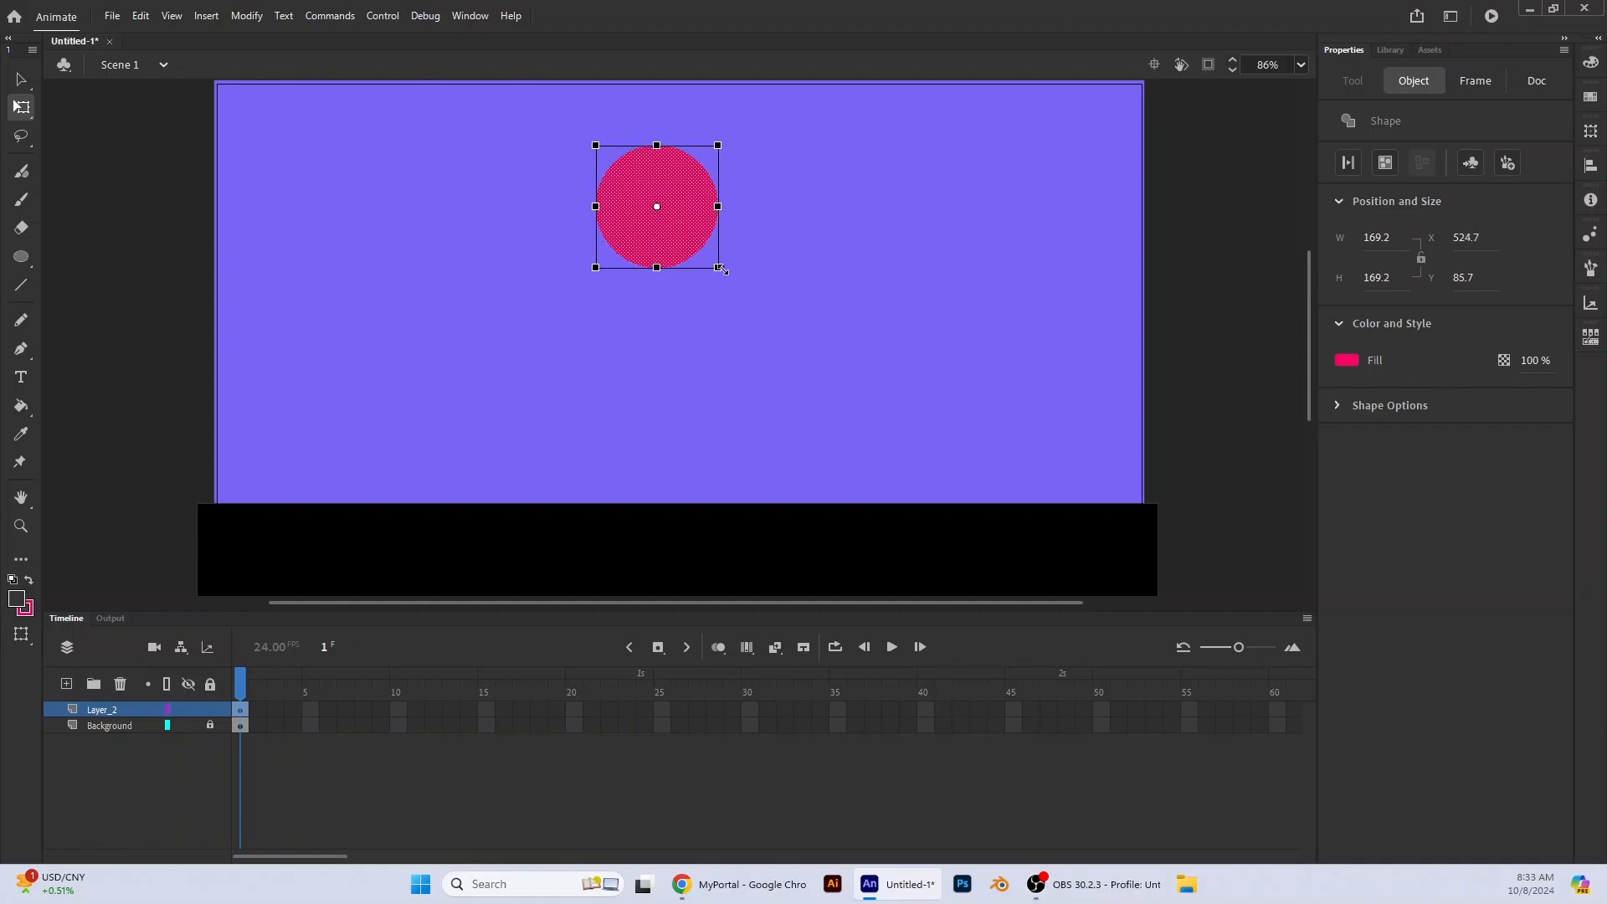
# Draw the stick figure's torso, two spread legs reaching the black ground and a straight horizontal line for both arms
pyautogui.click(21, 284)
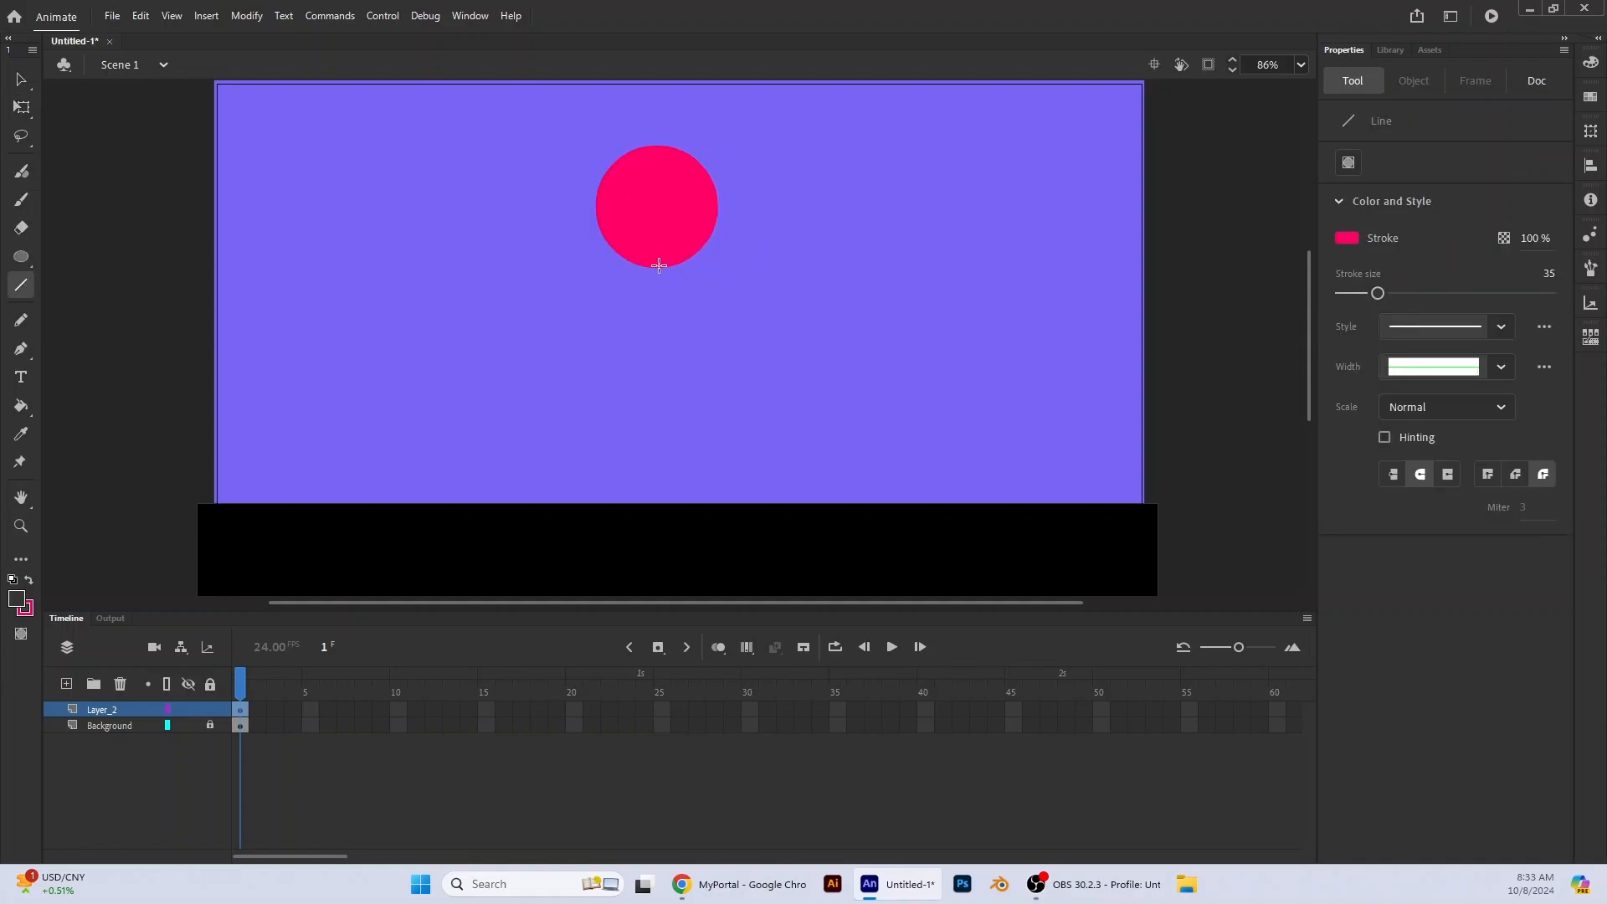
pyautogui.moveTo(659, 265)
pyautogui.mouseDown()
pyautogui.moveTo(658, 501)
pyautogui.moveTo(669, 385)
pyautogui.moveTo(664, 435)
pyautogui.moveTo(639, 427)
pyautogui.moveTo(683, 424)
pyautogui.moveTo(632, 427)
pyautogui.moveTo(696, 425)
pyautogui.moveTo(661, 425)
pyautogui.moveTo(663, 411)
pyautogui.mouseUp()
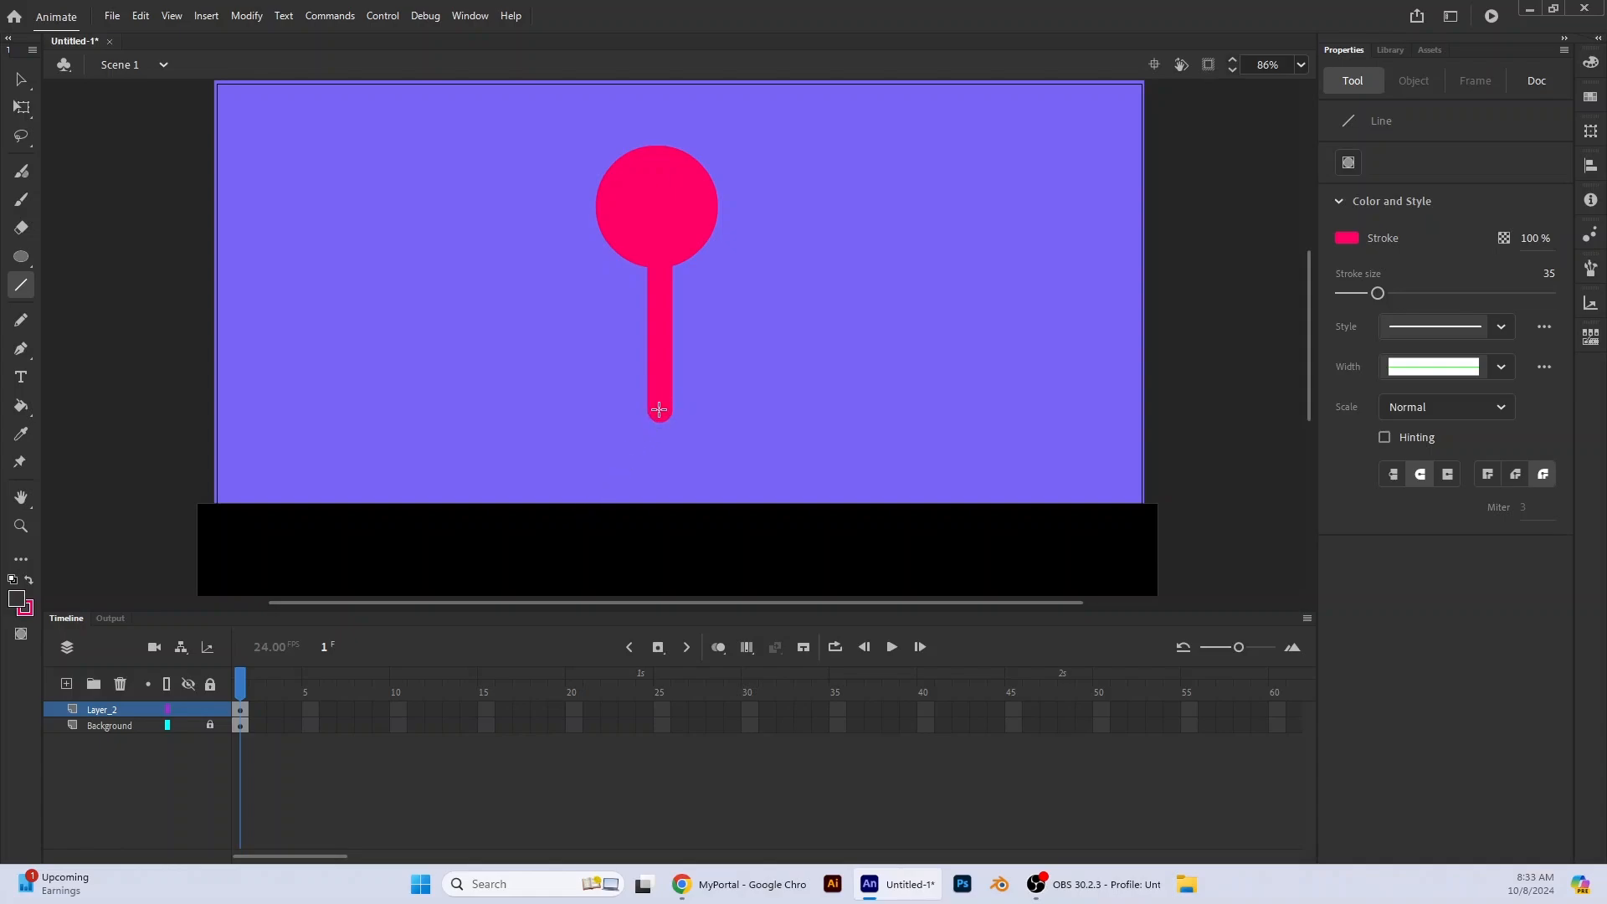
pyautogui.moveTo(659, 410); pyautogui.dragTo(600, 527)
pyautogui.moveTo(660, 412)
pyautogui.mouseDown()
pyautogui.moveTo(718, 529)
pyautogui.moveTo(730, 519)
pyautogui.mouseUp()
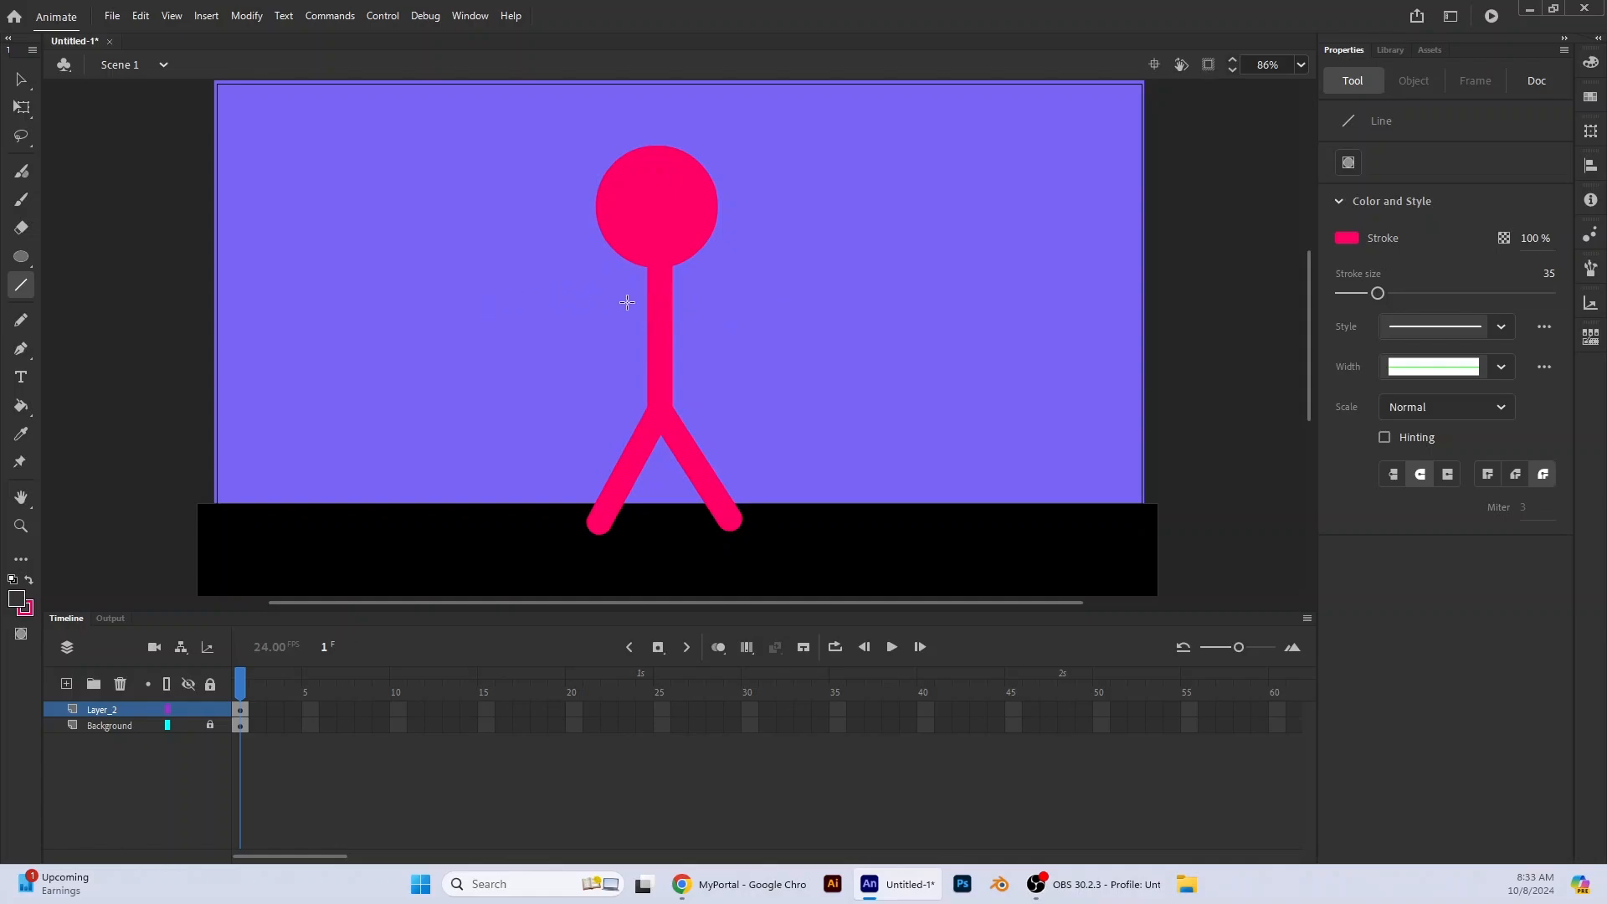
pyautogui.moveTo(569, 302)
pyautogui.mouseDown()
pyautogui.moveTo(786, 305)
pyautogui.moveTo(747, 305)
pyautogui.mouseUp()
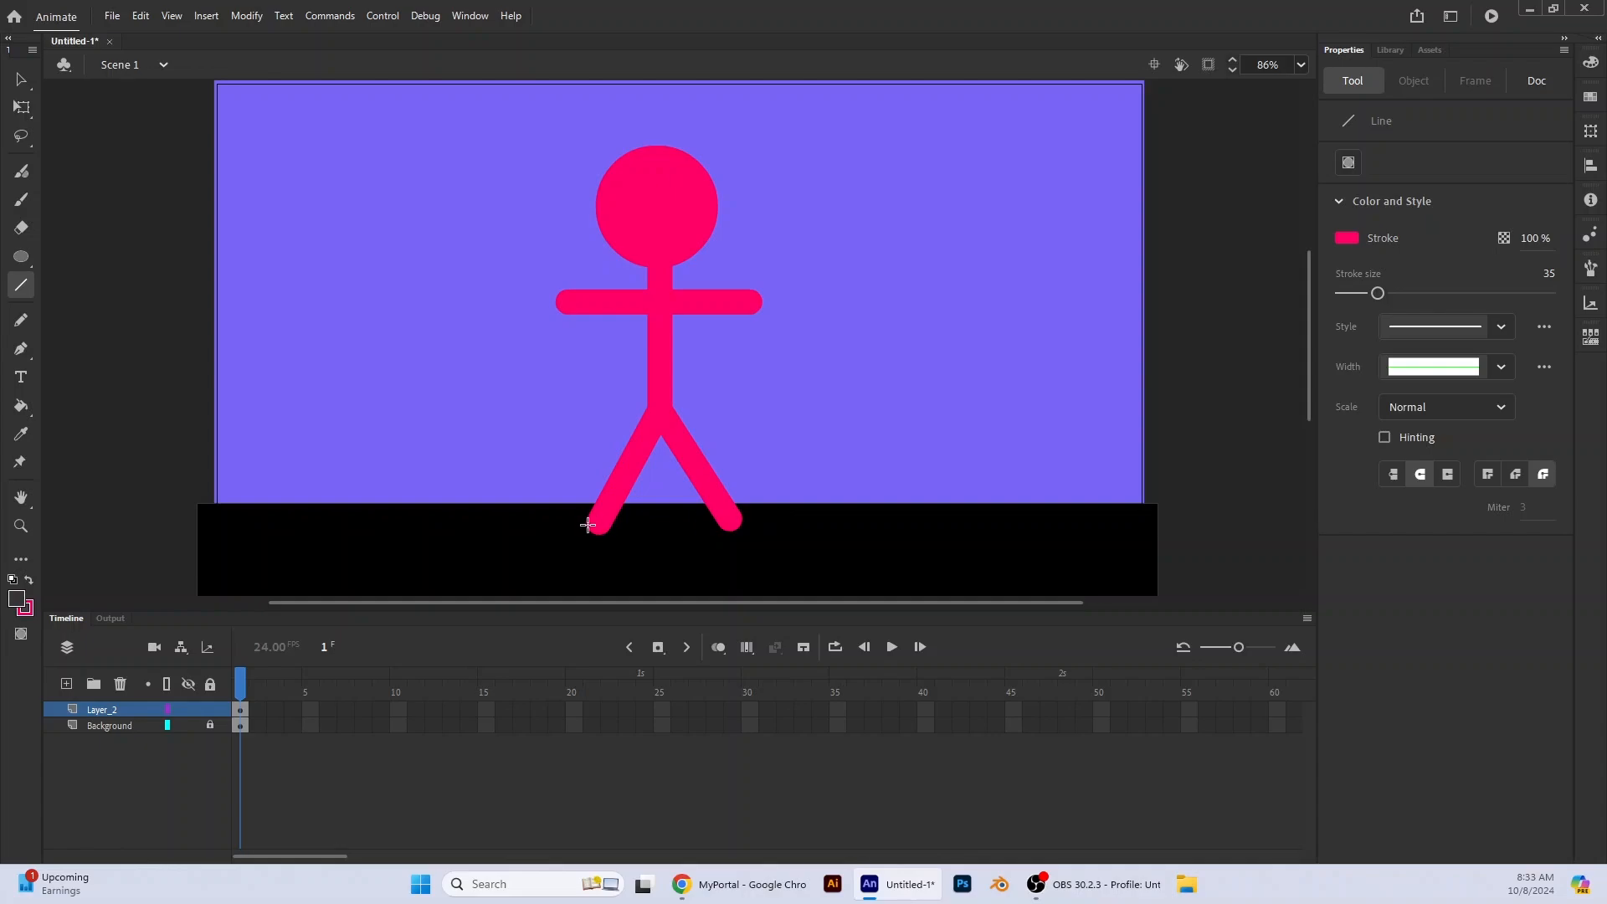
# Add short outward-pointing feet to both legs and short upward-pointing hands at both arm ends
pyautogui.moveTo(596, 525); pyautogui.dragTo(581, 527)
pyautogui.moveTo(731, 520); pyautogui.dragTo(754, 521)
pyautogui.moveTo(756, 303); pyautogui.dragTo(752, 315)
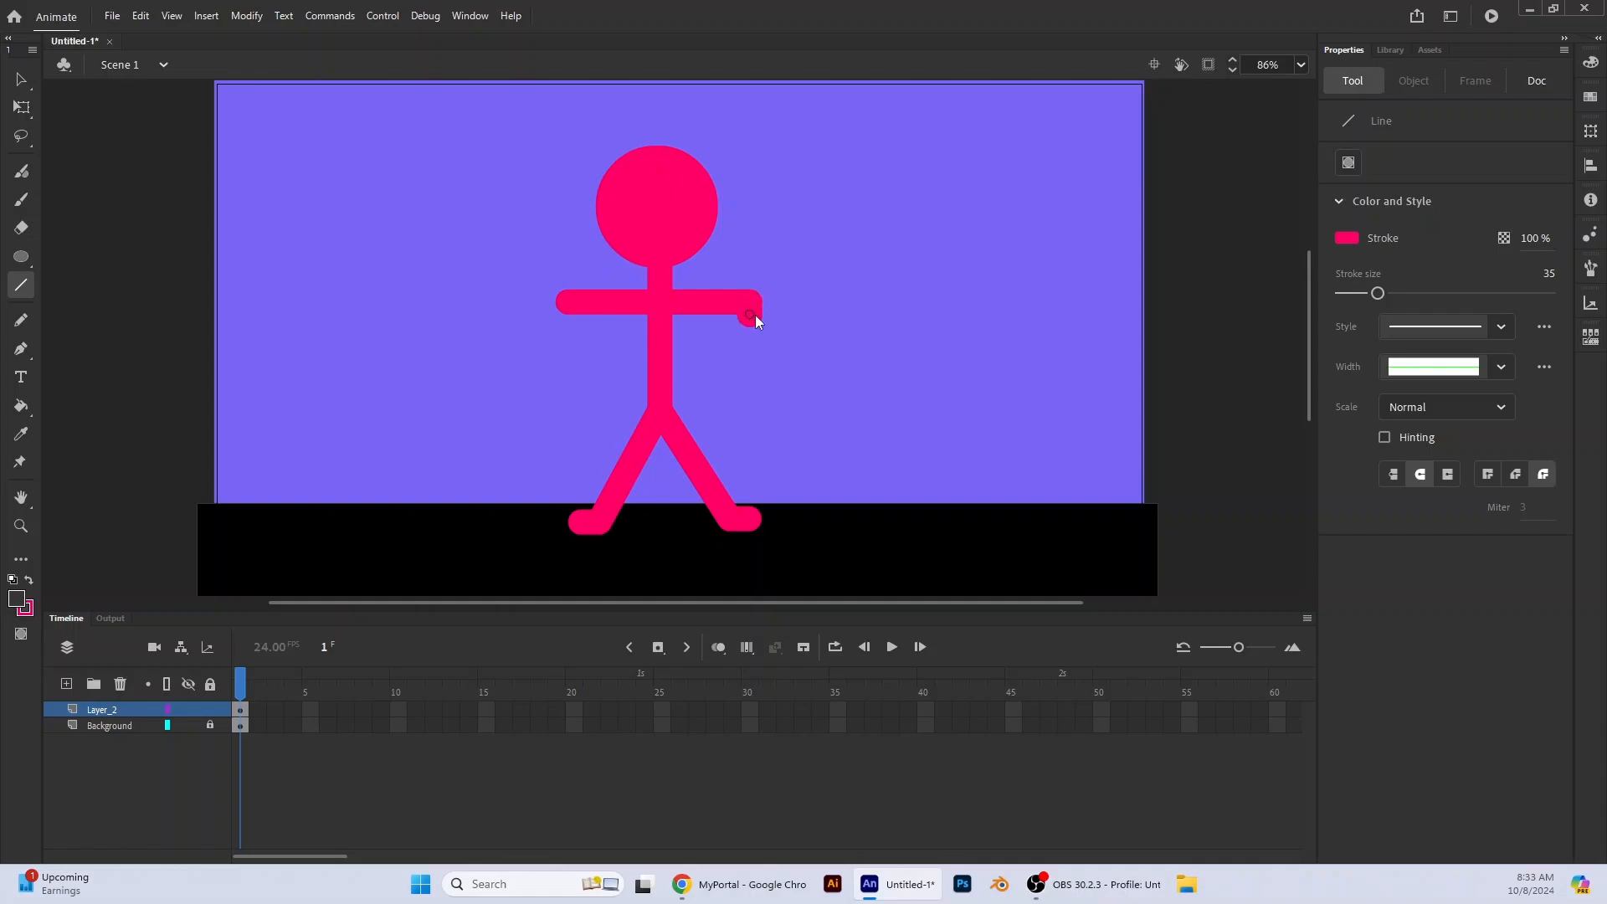
pyautogui.hotkey('ctrl', 'z')
pyautogui.moveTo(751, 288); pyautogui.dragTo(745, 316)
pyautogui.moveTo(565, 303); pyautogui.dragTo(569, 285)
# Rename the figure's layer as Stick_Figure
pyautogui.doubleClick(113, 710)
pyautogui.write('S')
pyautogui.write('tick Figure')
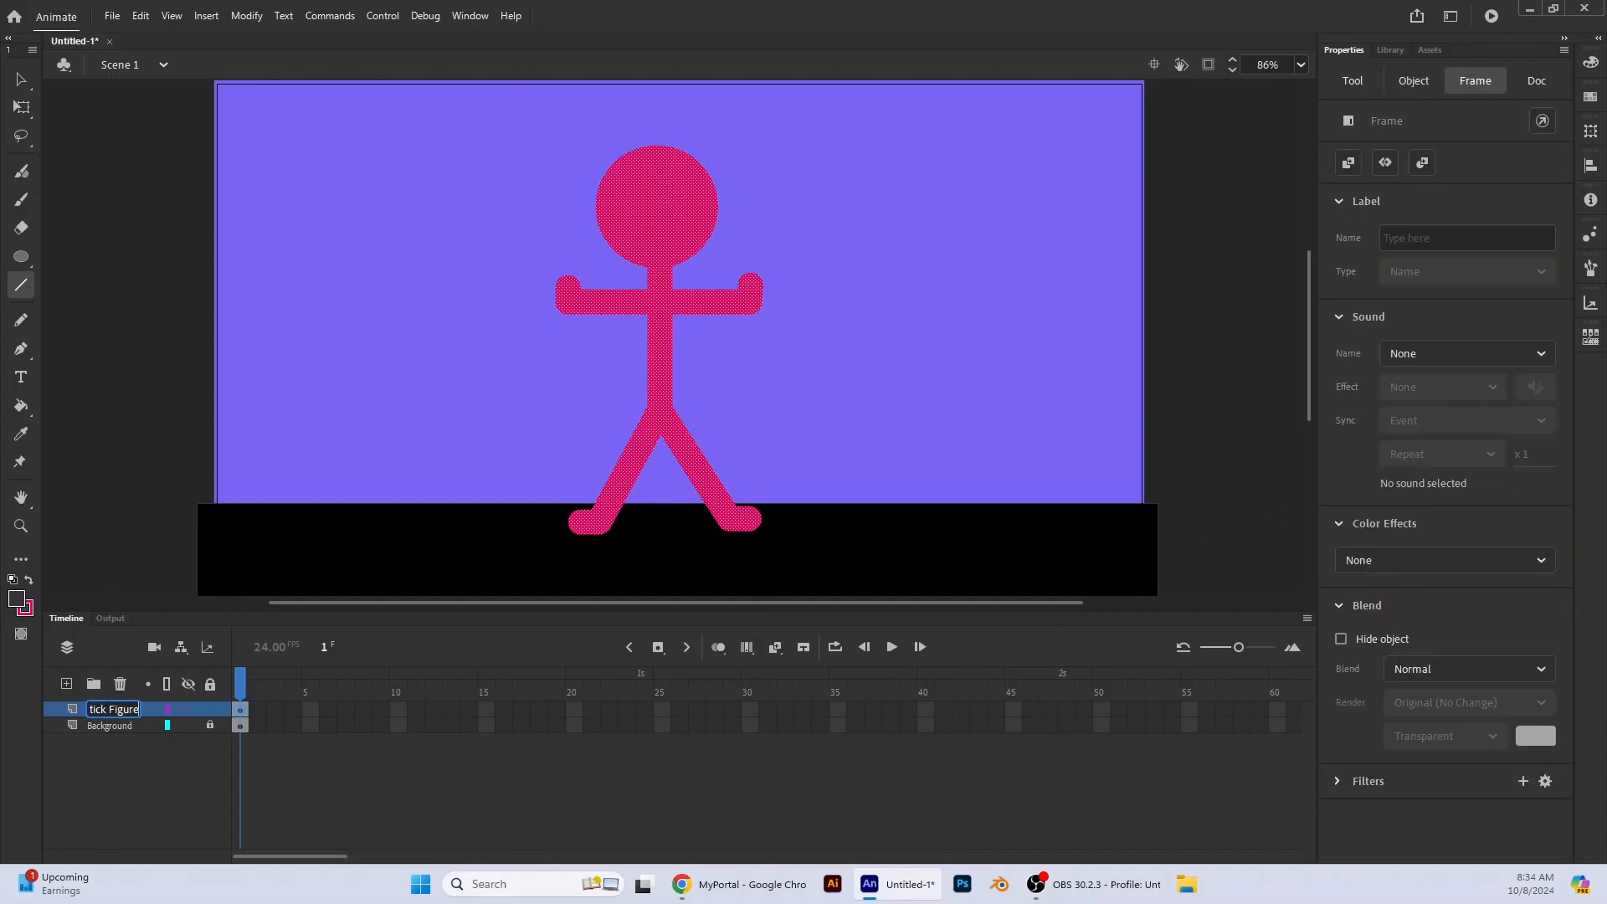
pyautogui.press('Return')
pyautogui.click(878, 478)
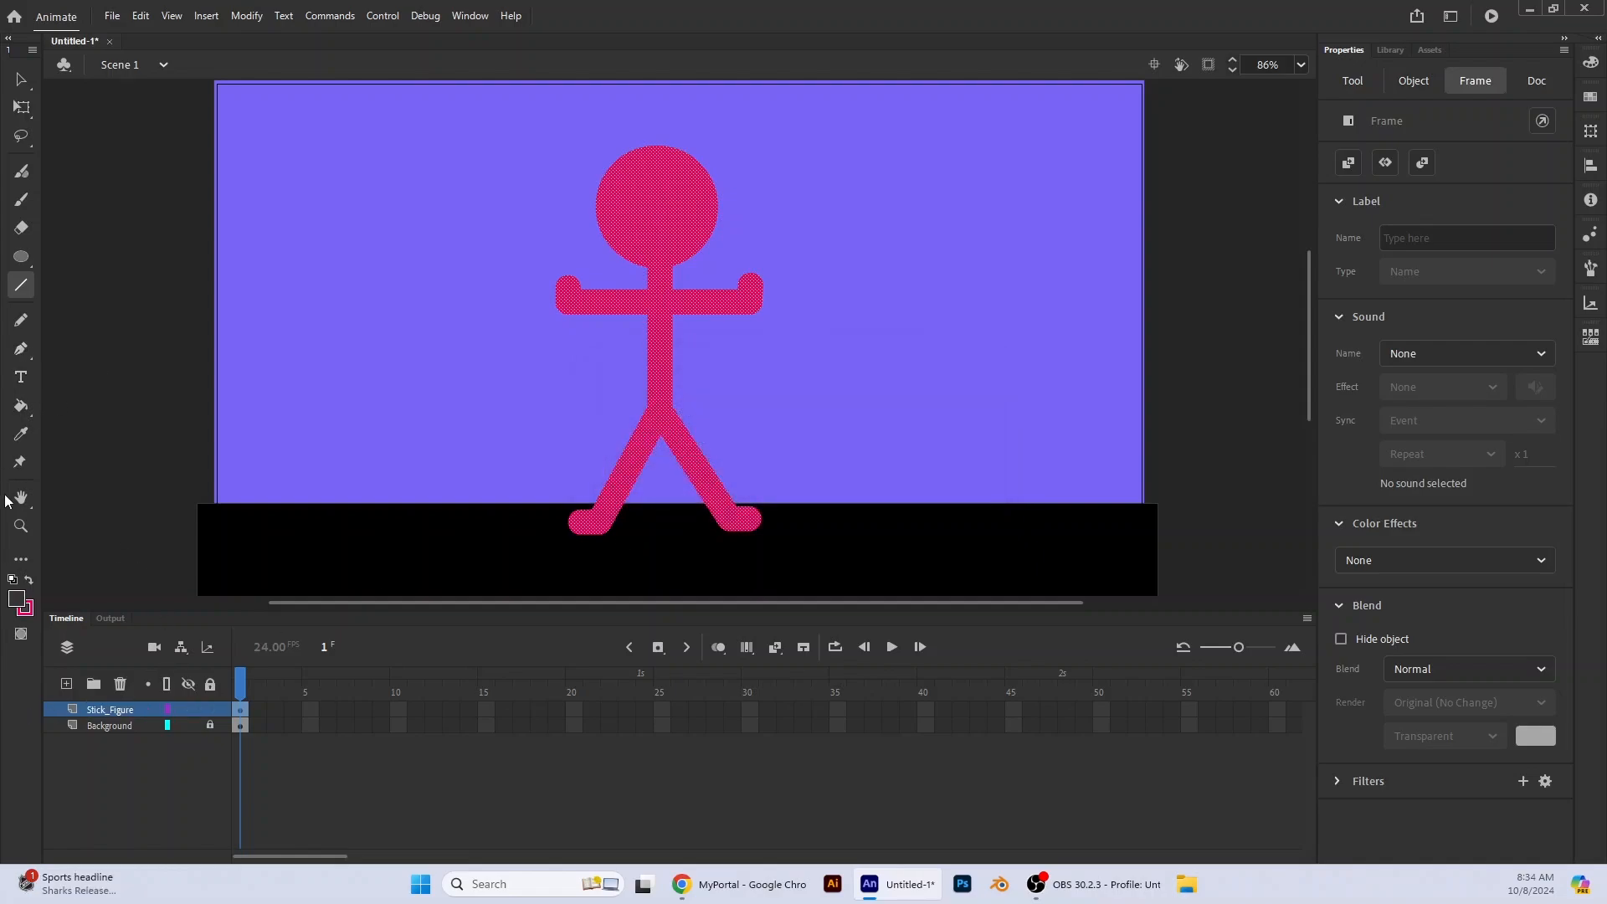
# Start rigging the figure with the Asset Warp tool, placing a joint at shoulder level on the torso and a bone into the head
pyautogui.click(19, 466)
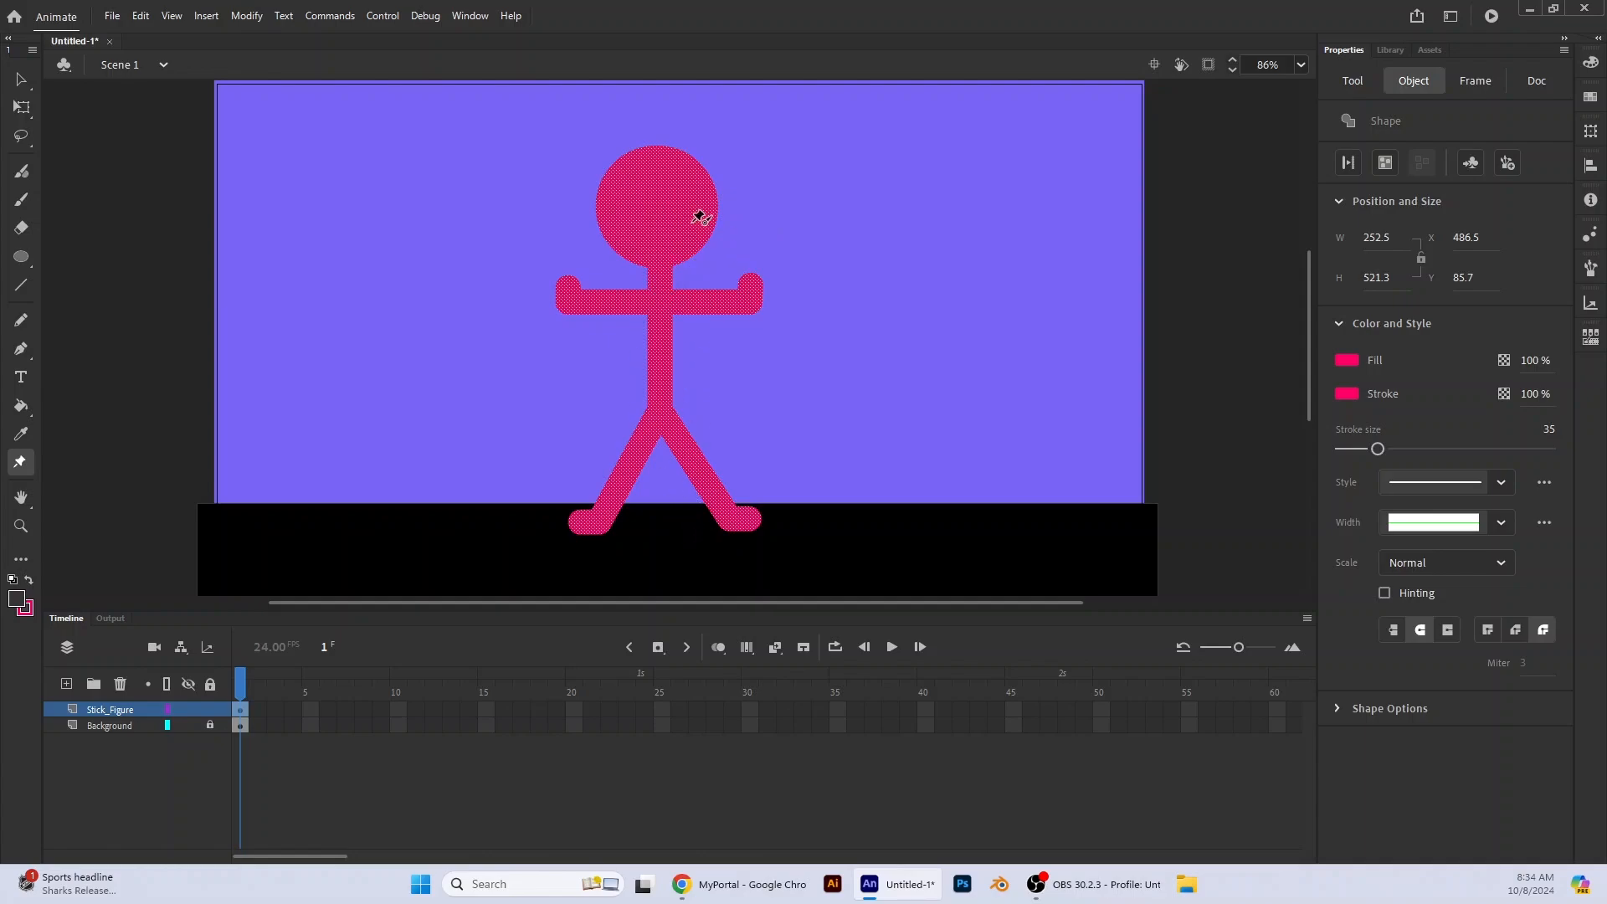
pyautogui.click(661, 304)
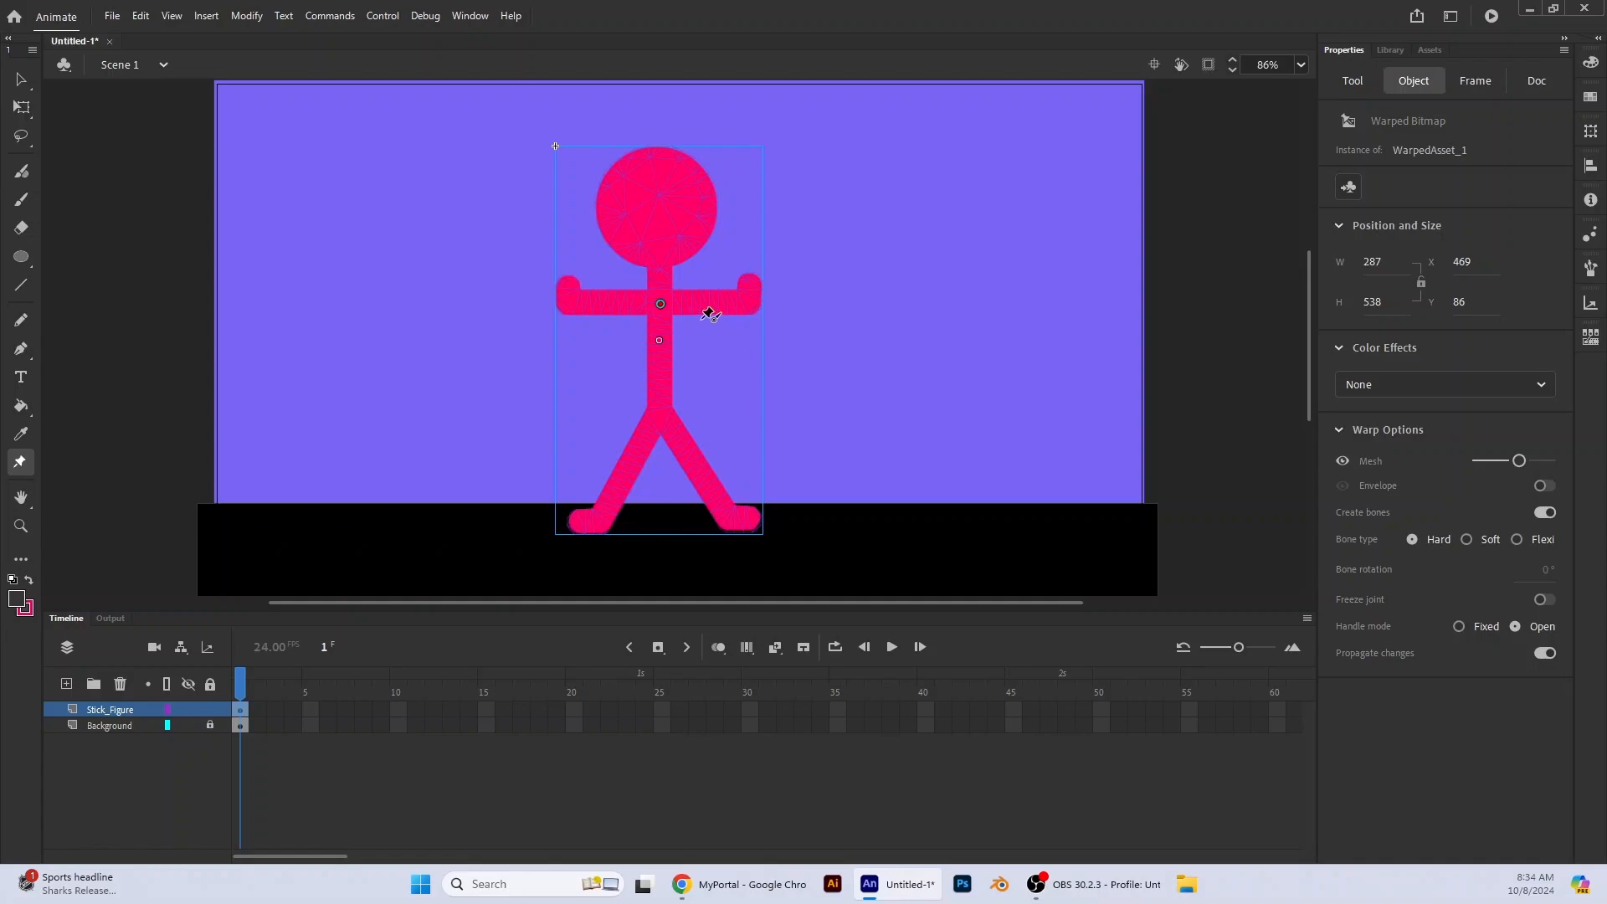
pyautogui.click(661, 194)
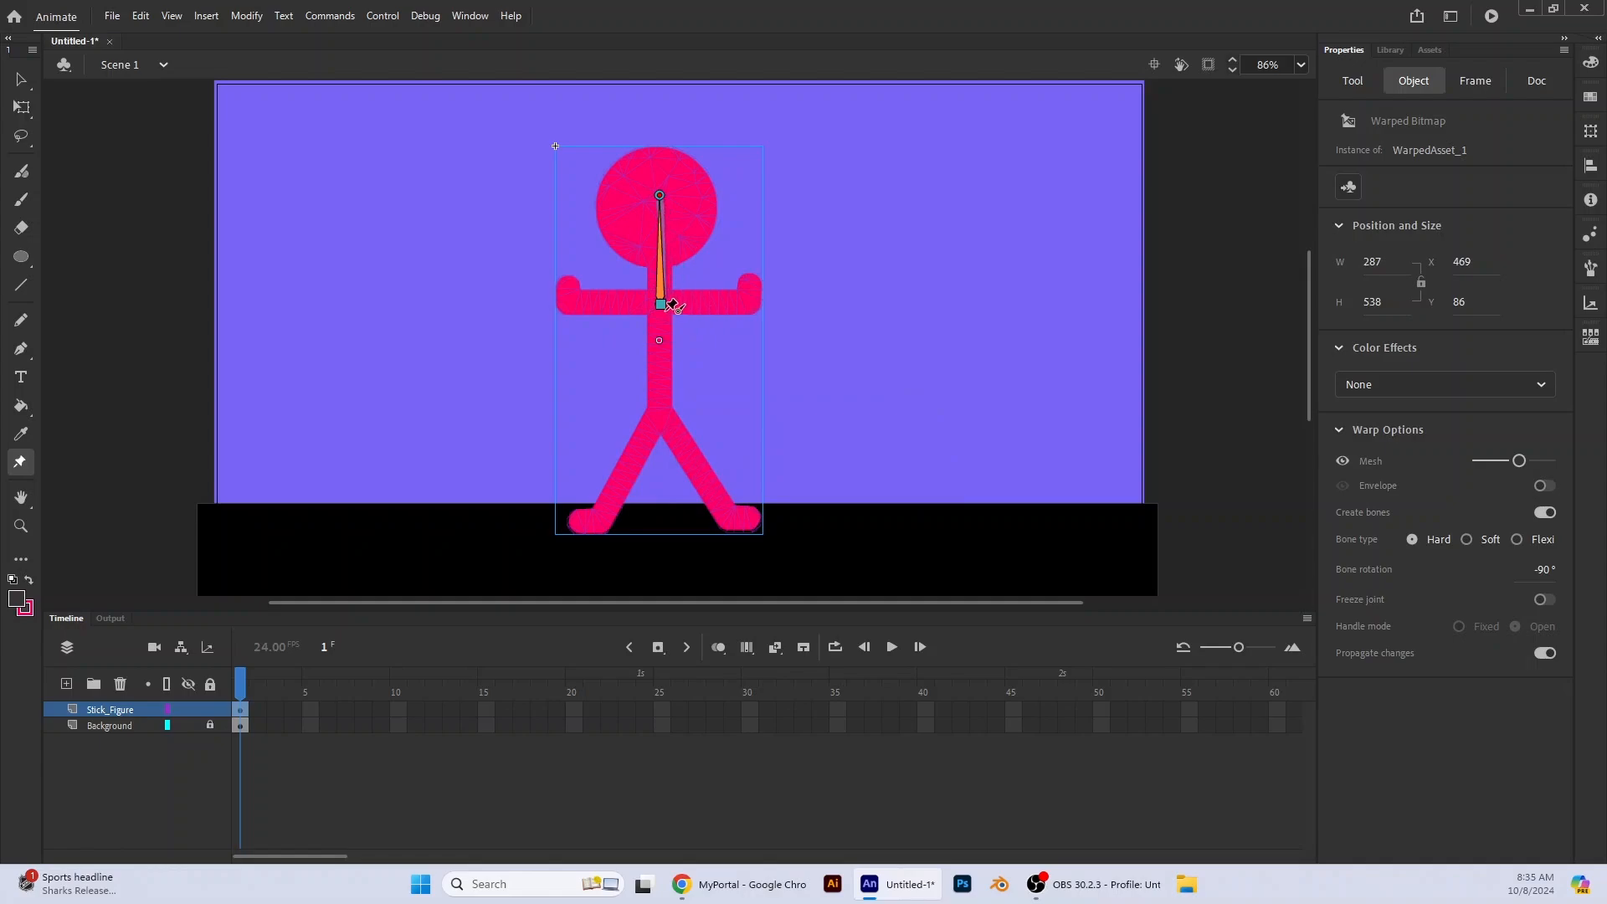
# Add chains of warp bones from the shoulder joint through each elbow and wrist to both hands
pyautogui.click(662, 304)
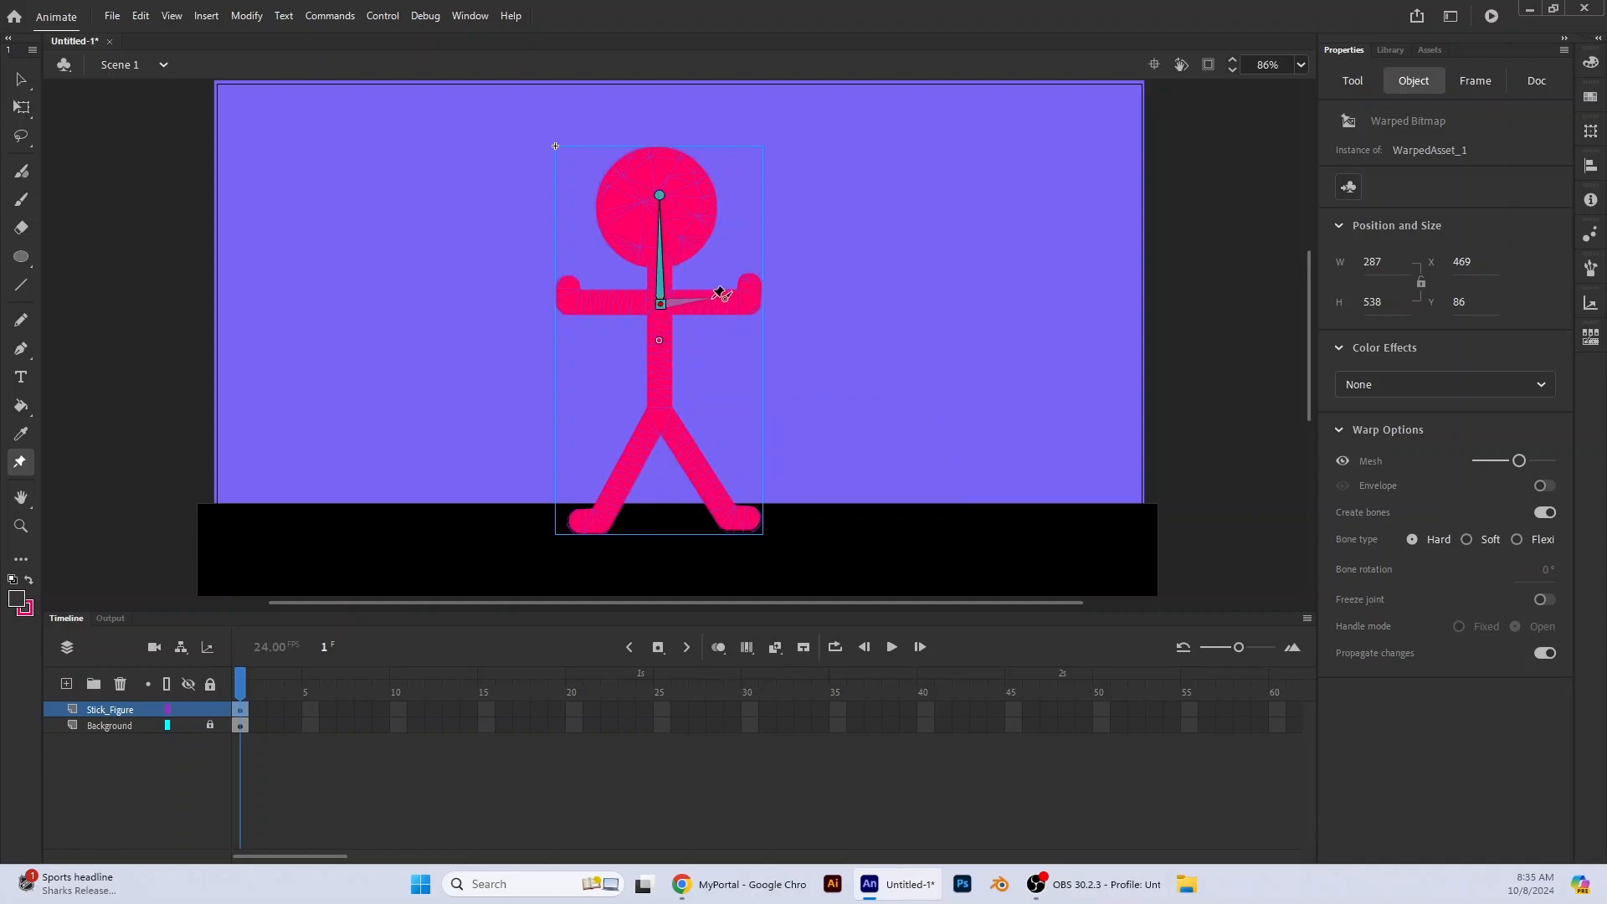
pyautogui.click(711, 302)
pyautogui.click(756, 300)
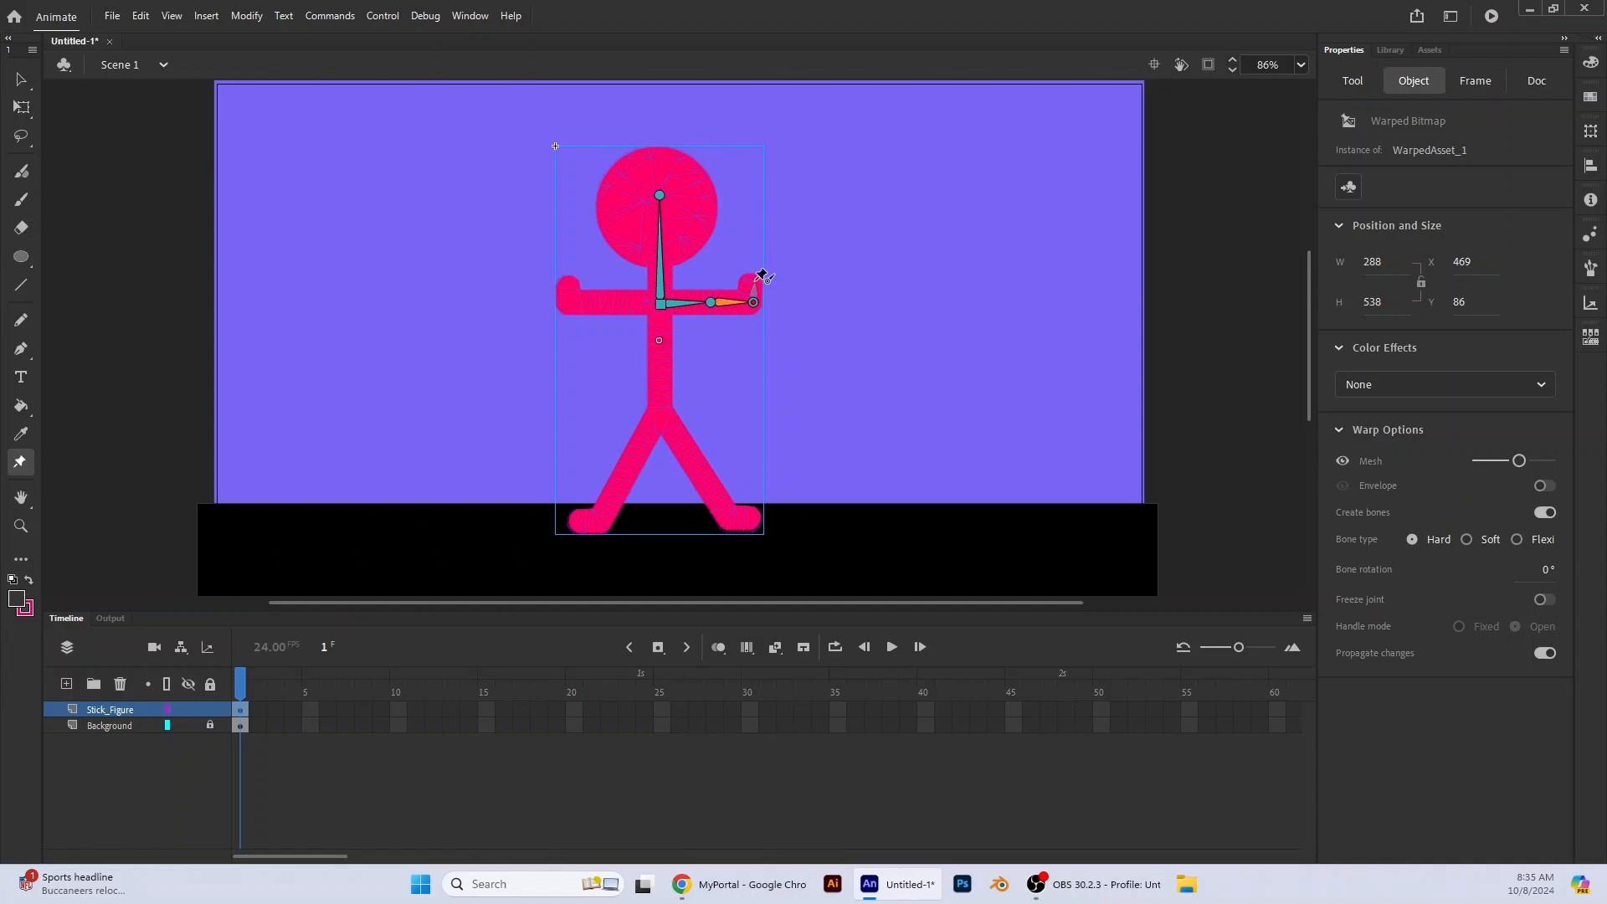
pyautogui.click(754, 283)
pyautogui.moveTo(661, 305); pyautogui.dragTo(569, 283)
# Add warp bones down the torso to the hip and through the knee and ankle of each leg to the feet
pyautogui.moveTo(661, 303); pyautogui.dragTo(627, 476)
pyautogui.moveTo(627, 476); pyautogui.dragTo(582, 520)
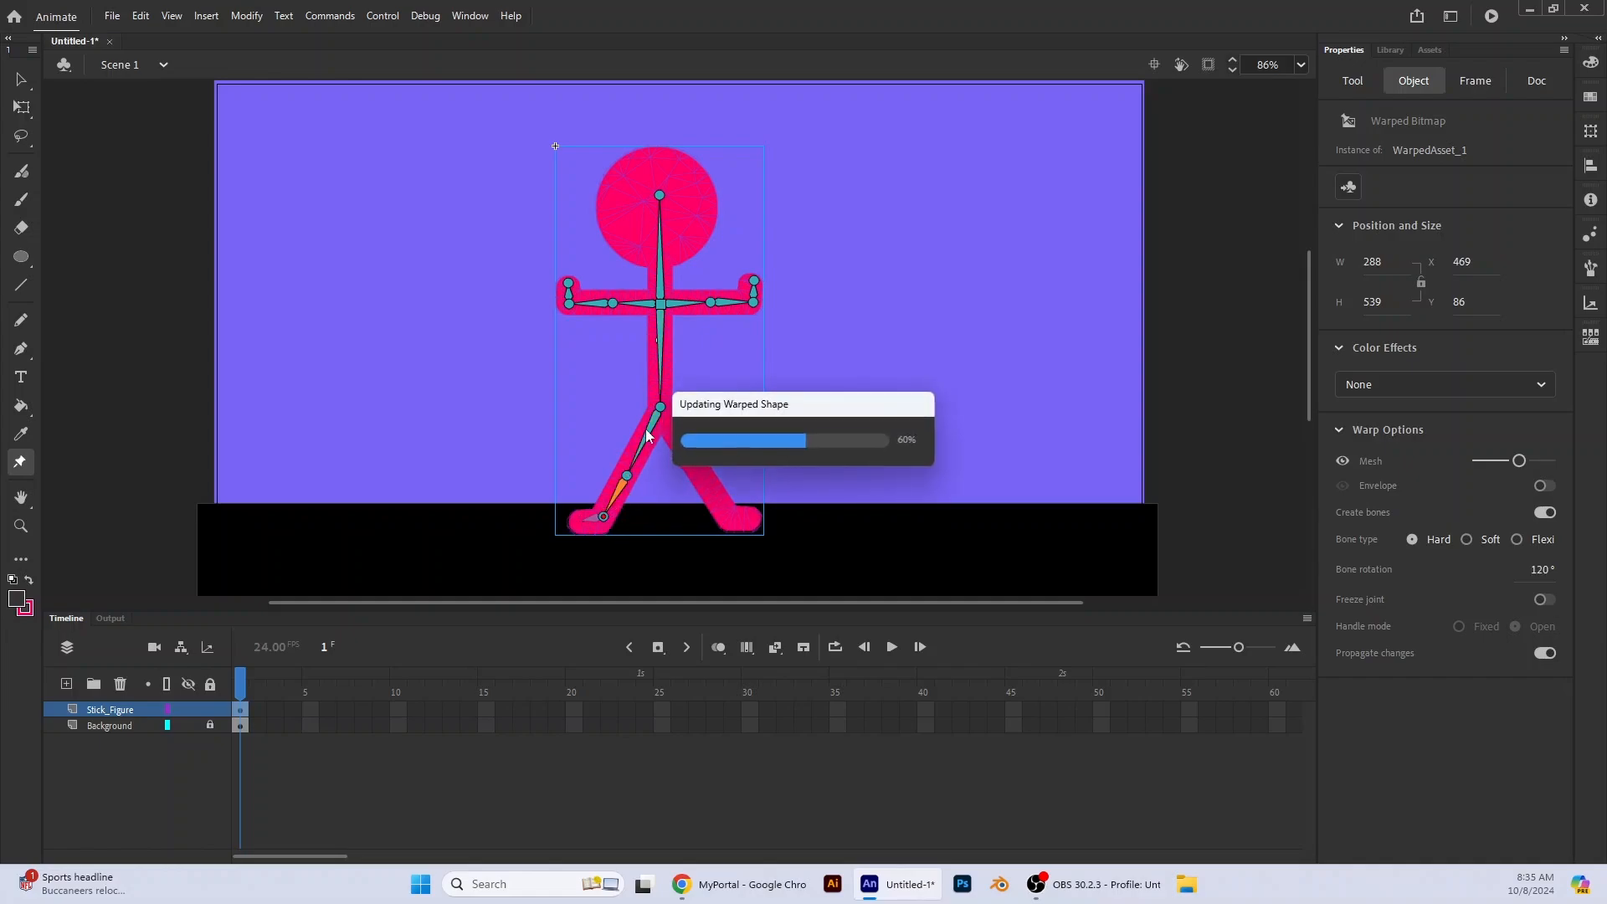
pyautogui.moveTo(659, 409); pyautogui.dragTo(754, 520)
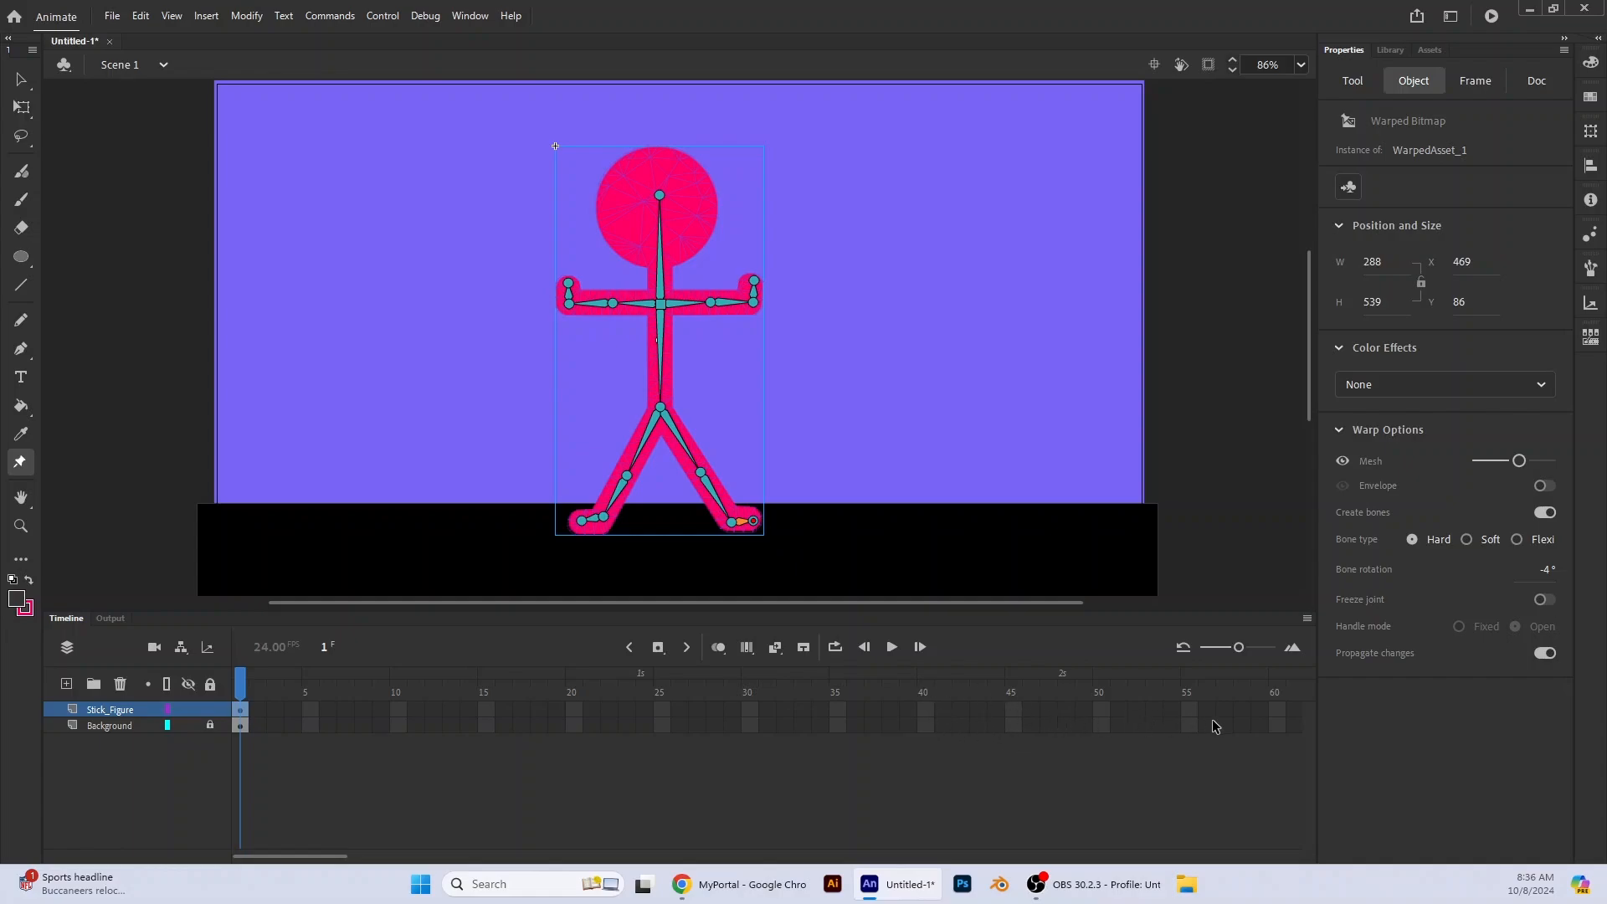
# Insert keyframes at frame 60 on both the Stick_Figure and Background layers
pyautogui.click(1279, 711)
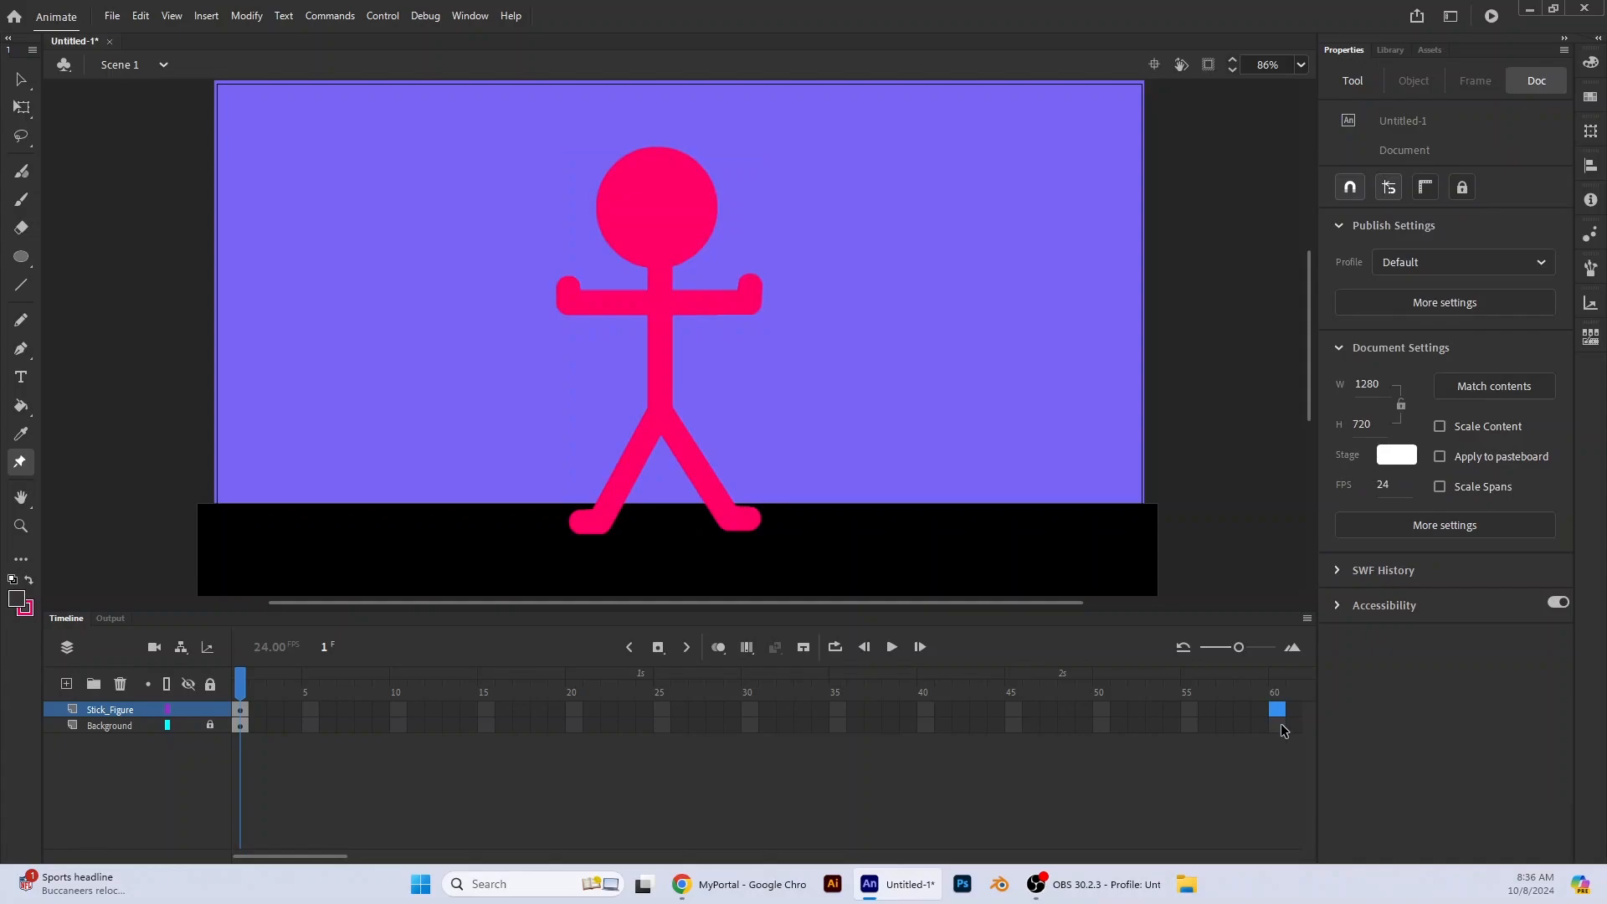
pyautogui.keyDown('shift'); pyautogui.click(1282, 727); pyautogui.keyUp('shift')
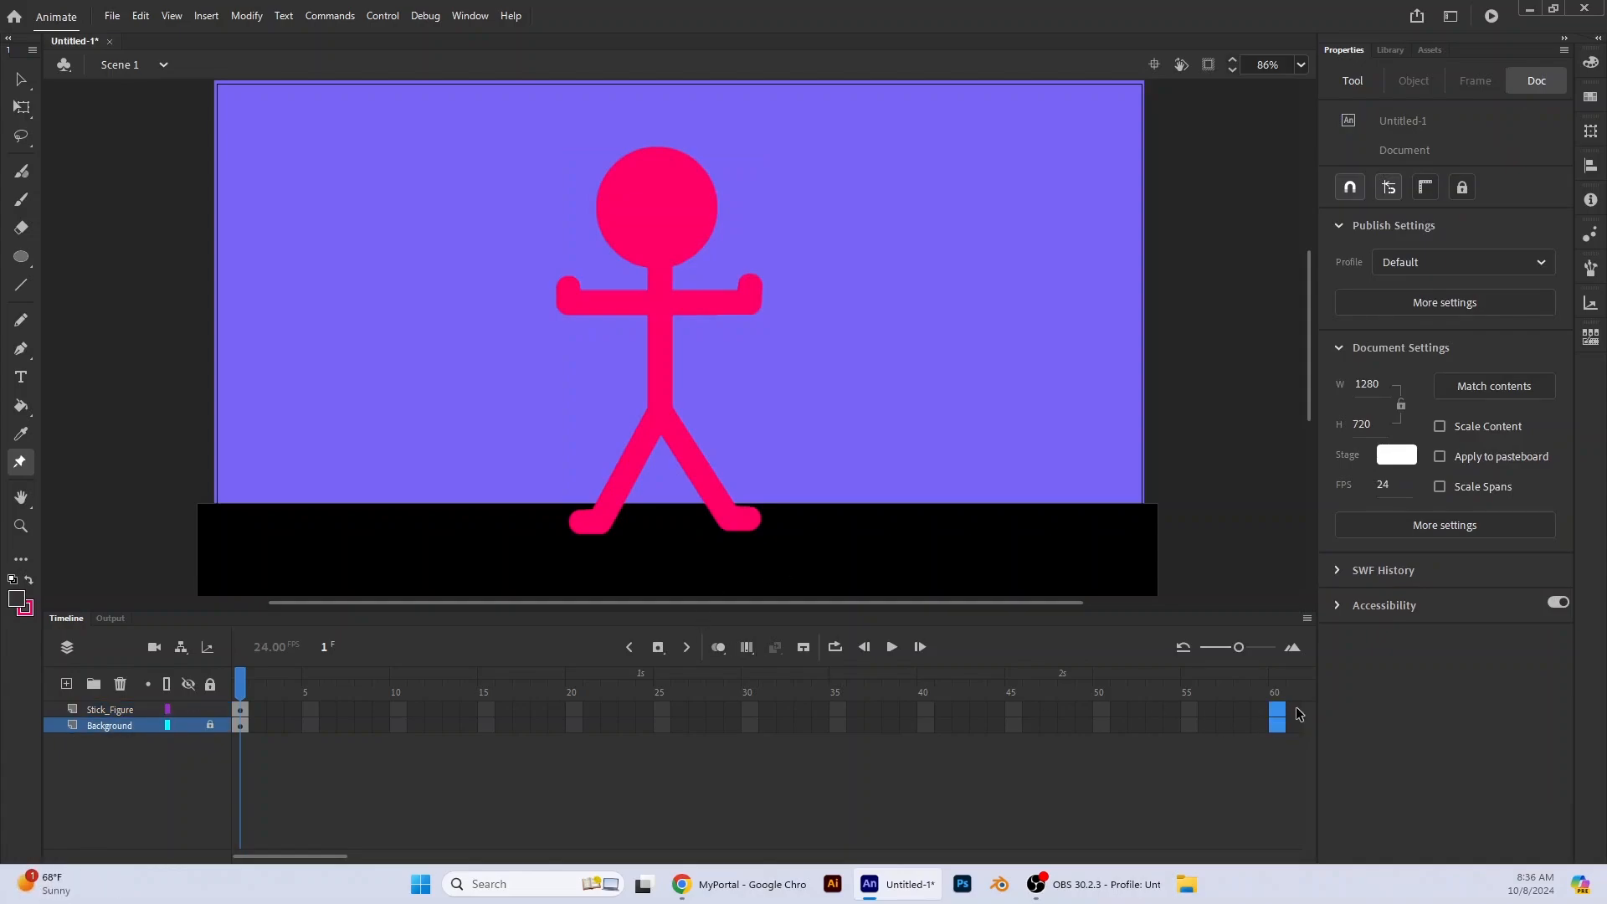
pyautogui.click(658, 654)
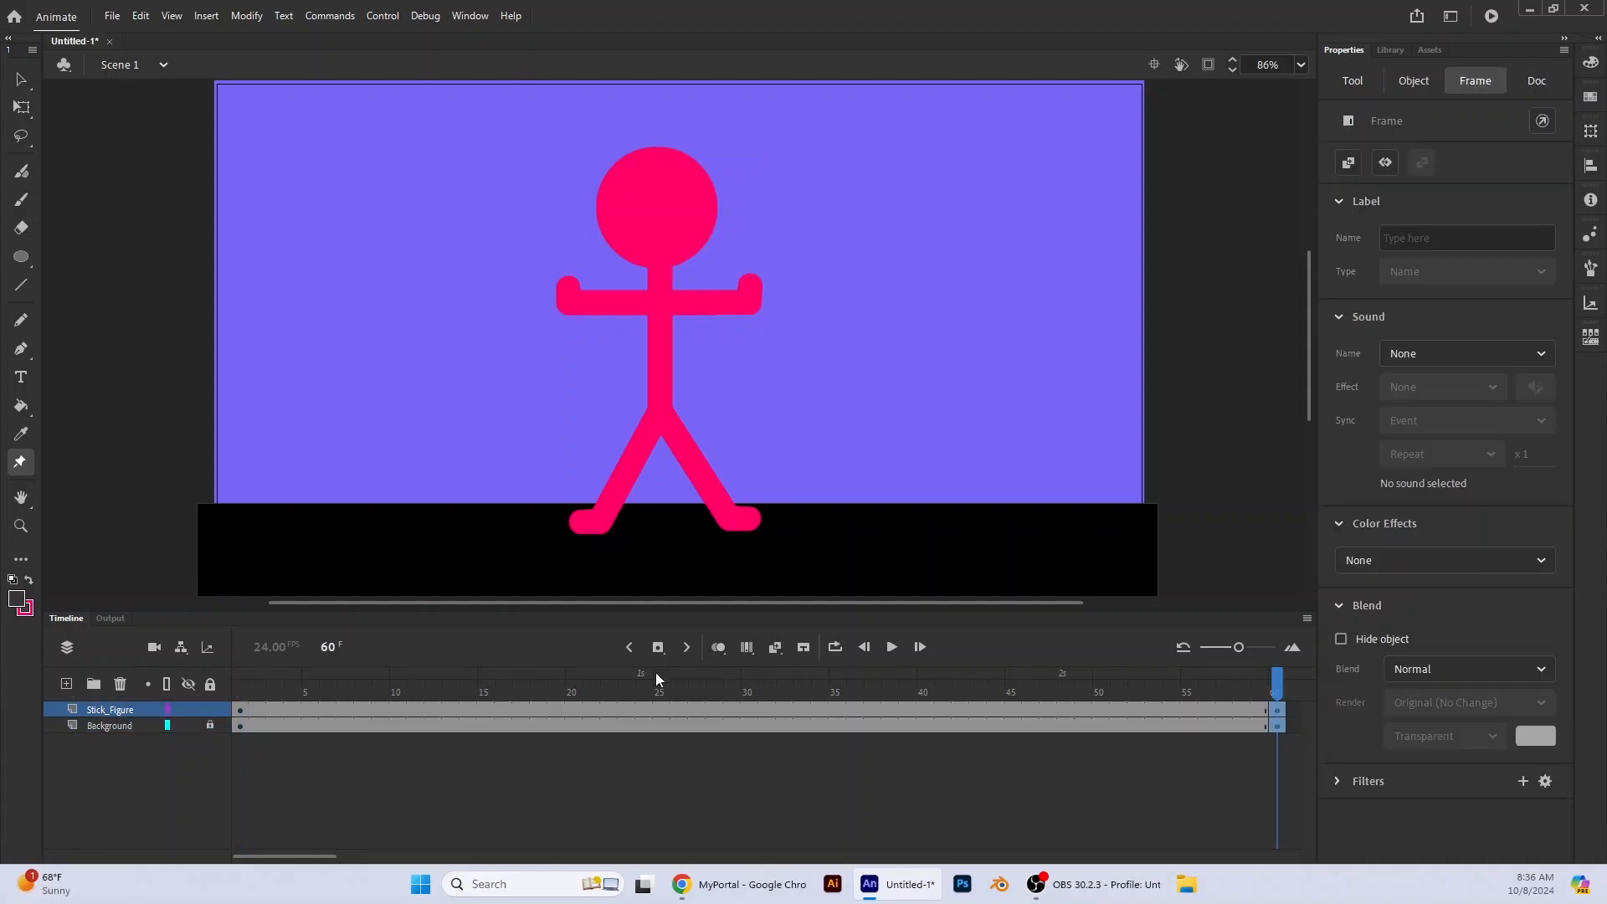
# Insert a keyframe at frame 10 on the Stick_Figure layer
pyautogui.moveTo(1278, 695); pyautogui.dragTo(393, 725)
pyautogui.click(396, 706)
pyautogui.click(661, 718)
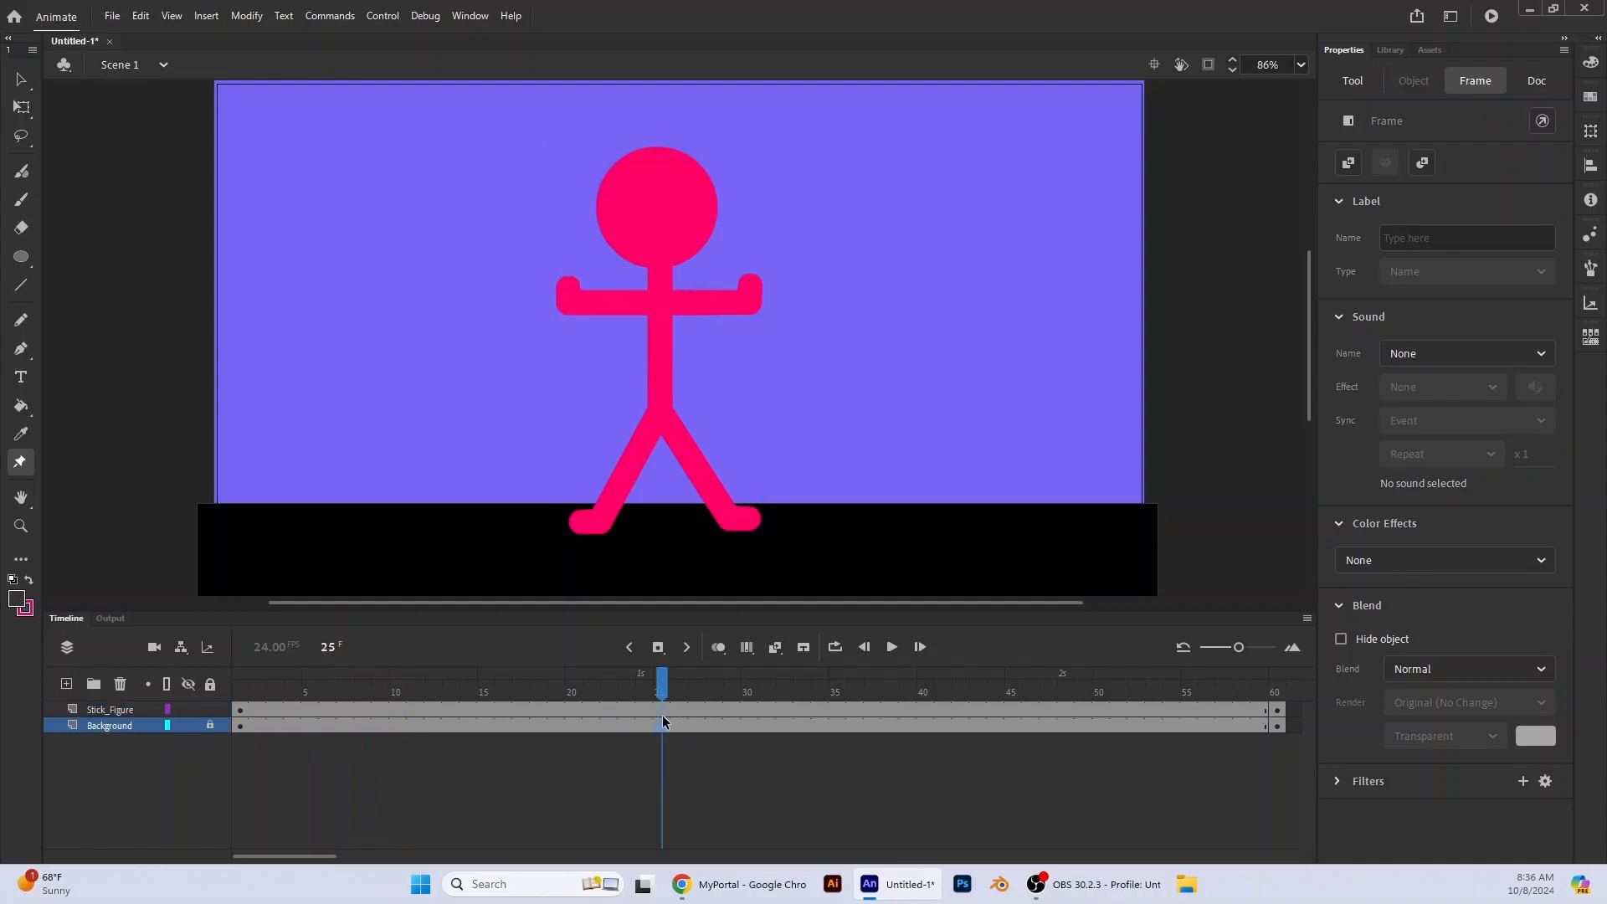
pyautogui.click(397, 692)
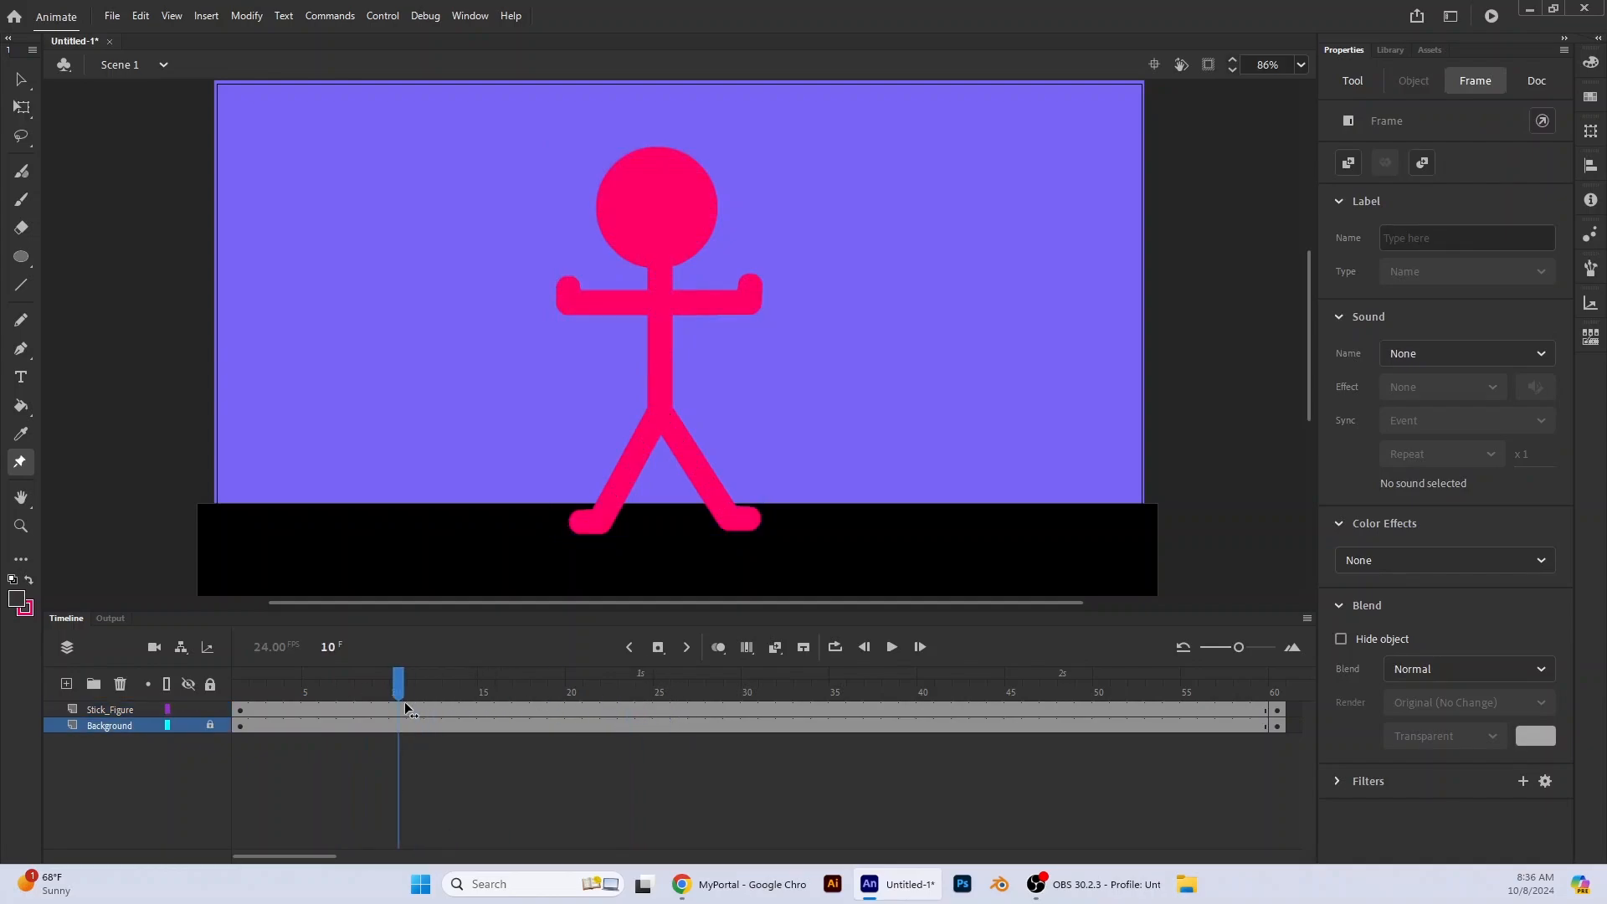
pyautogui.click(398, 710)
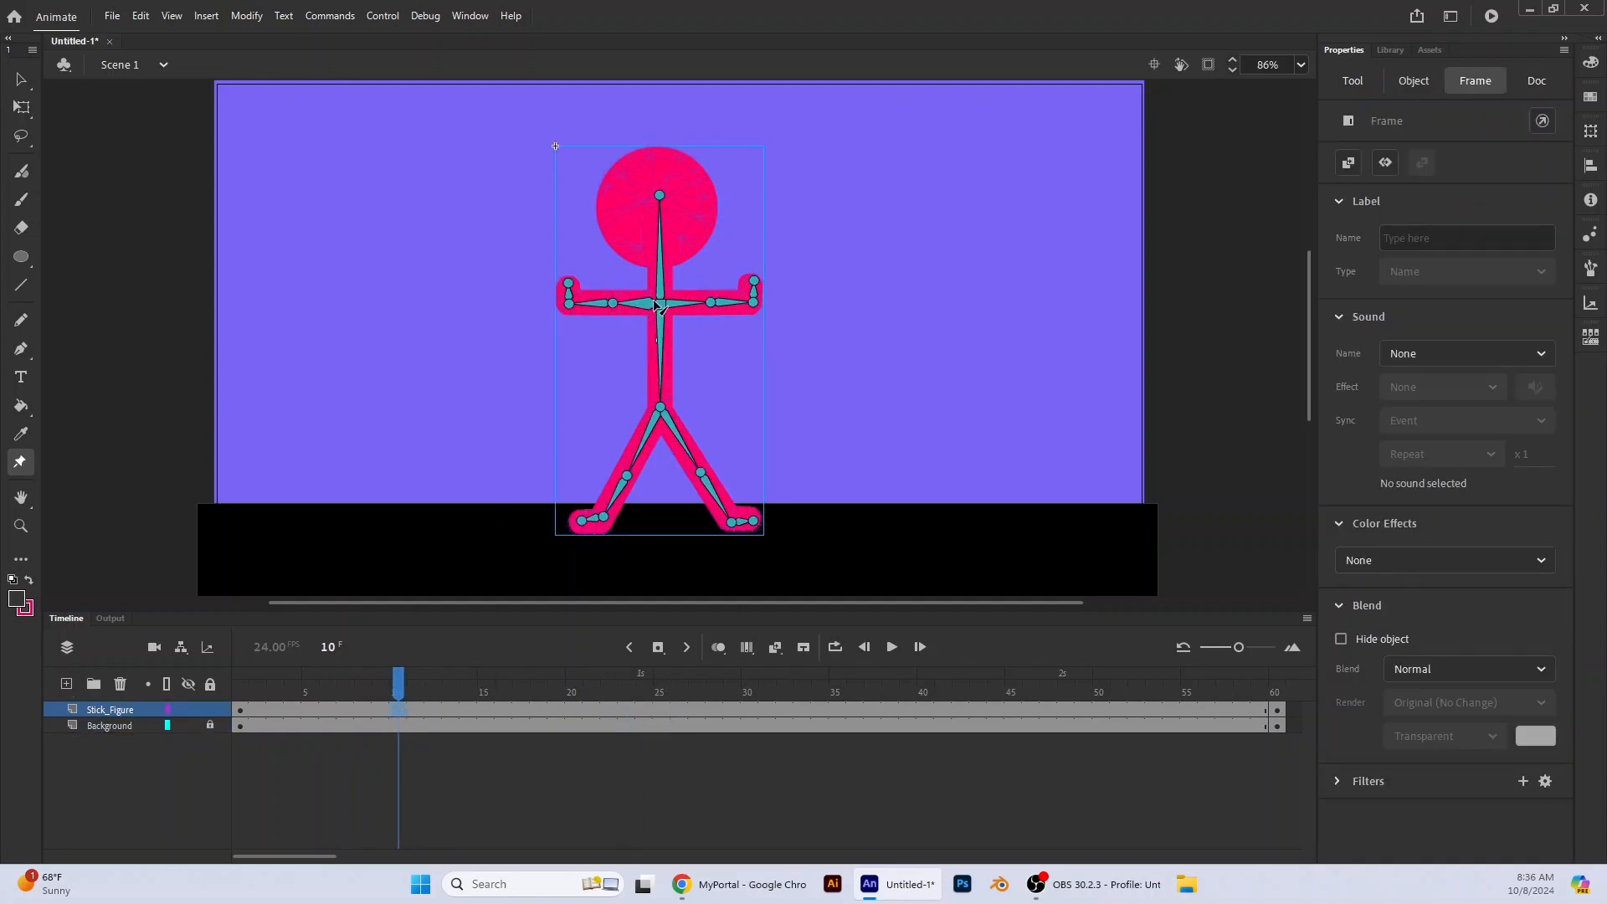
pyautogui.click(661, 652)
# Pose the figure at frame 10 with its left-side hand on the hip, the other forearm raised and the head tilted left, and play it back
pyautogui.moveTo(573, 305); pyautogui.dragTo(649, 385)
pyautogui.moveTo(613, 304); pyautogui.dragTo(604, 333)
pyautogui.moveTo(631, 367); pyautogui.dragTo(626, 361)
pyautogui.moveTo(753, 303); pyautogui.dragTo(740, 263)
pyautogui.moveTo(660, 195); pyautogui.dragTo(643, 203)
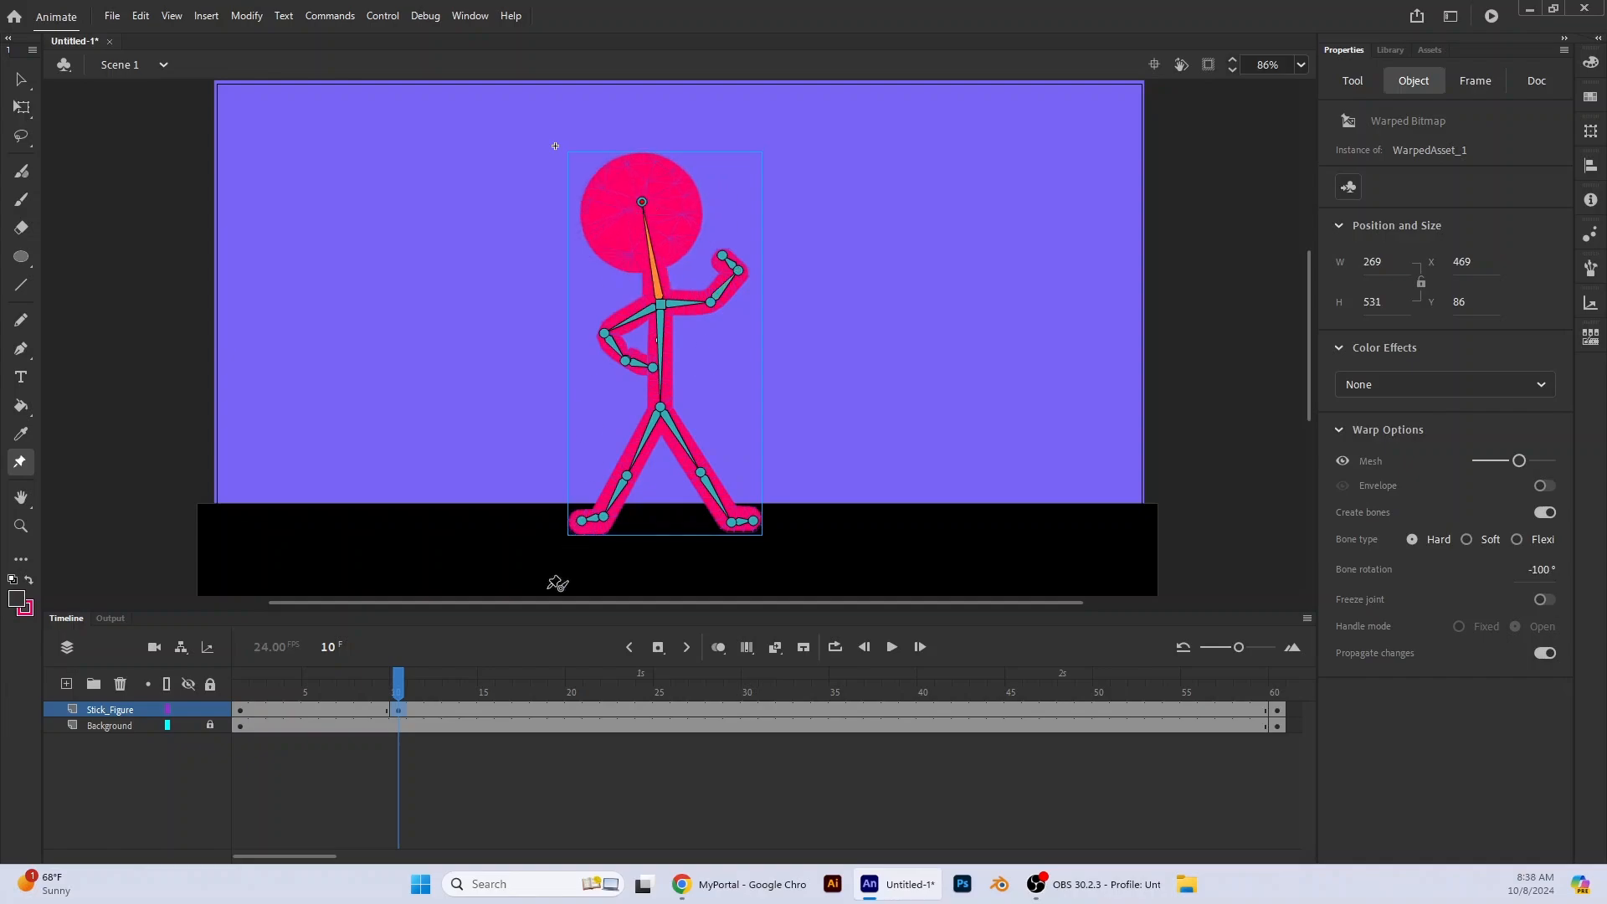
pyautogui.moveTo(399, 693); pyautogui.dragTo(240, 693)
pyautogui.click(893, 647)
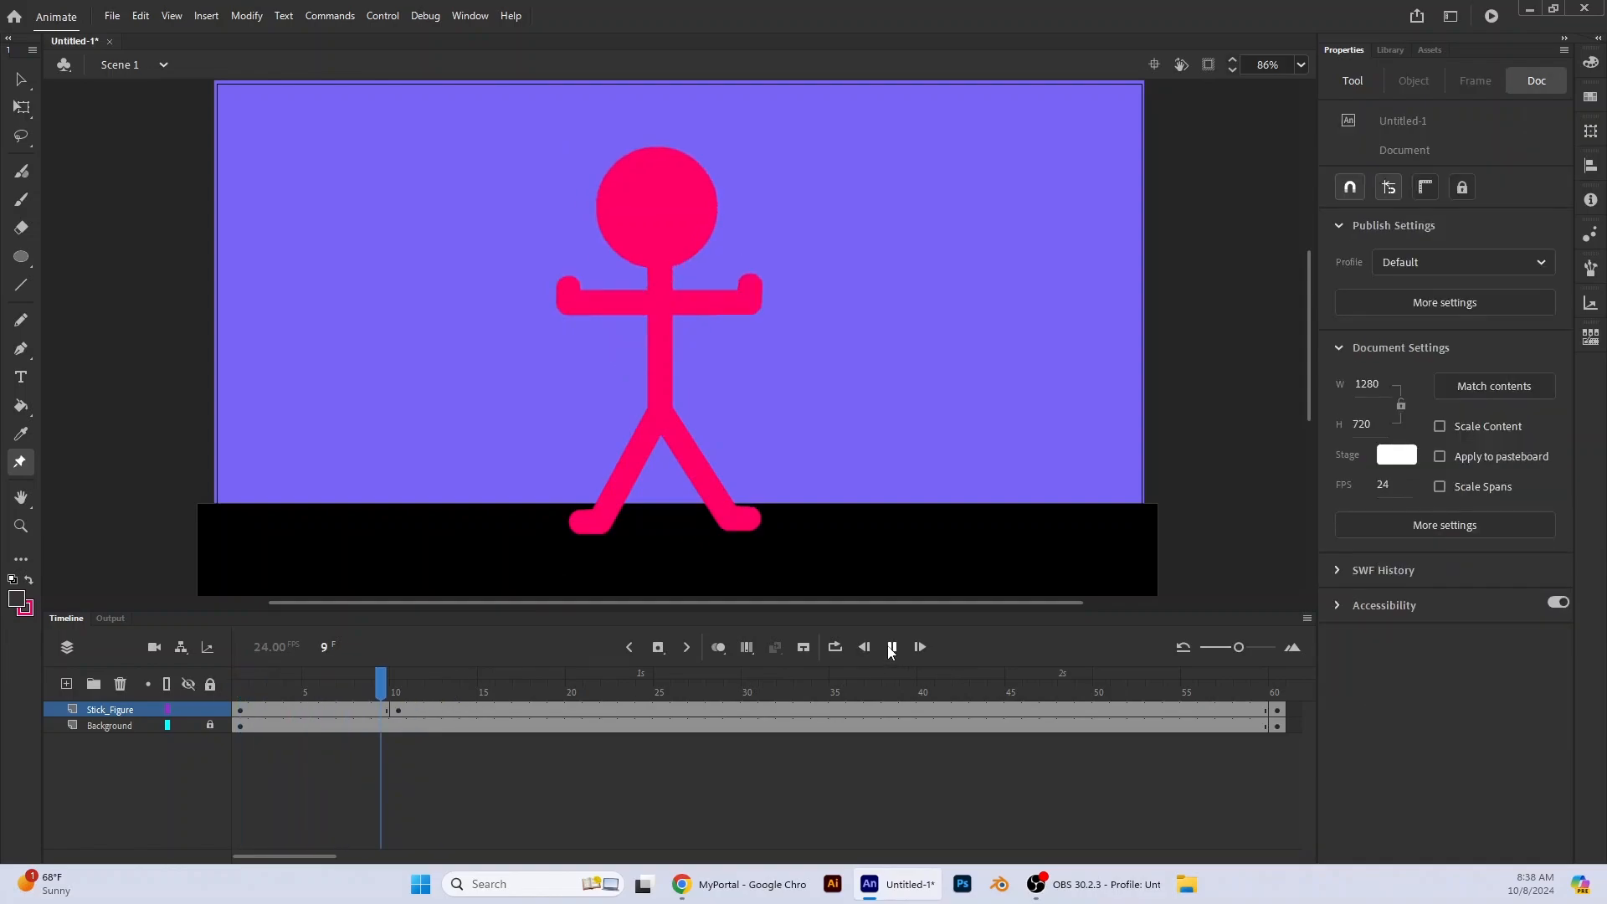
pyautogui.click(892, 647)
# Insert a Stick_Figure keyframe at frame 20 and lower the right-side arm, tilt the head right, bend the left-side knee and lift the right-side toes
pyautogui.click(574, 710)
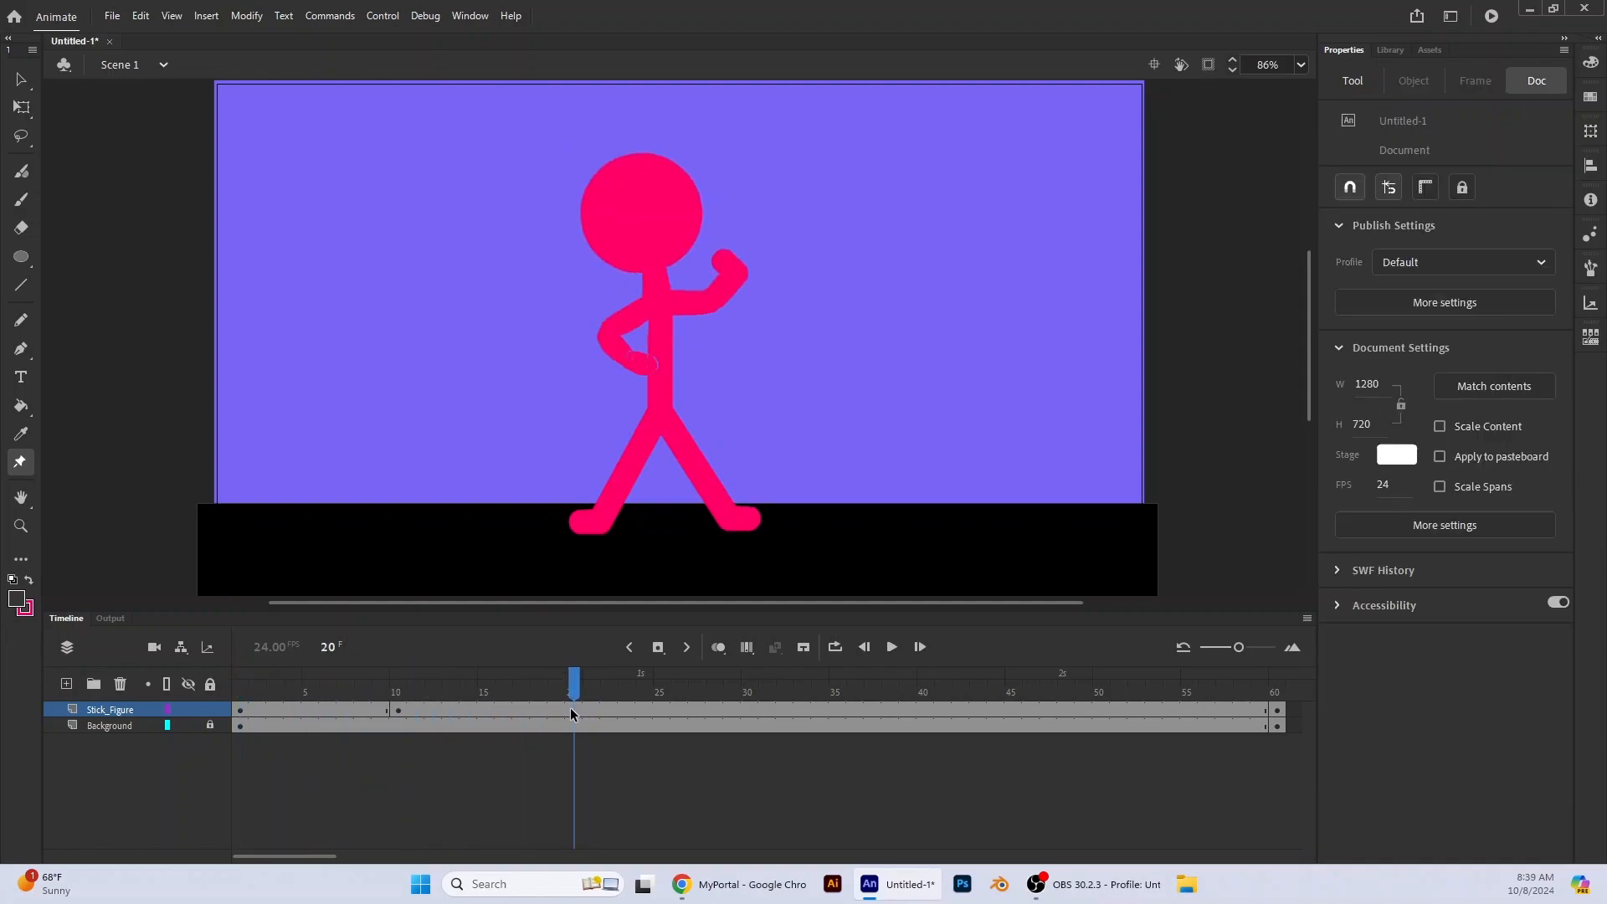
pyautogui.click(661, 648)
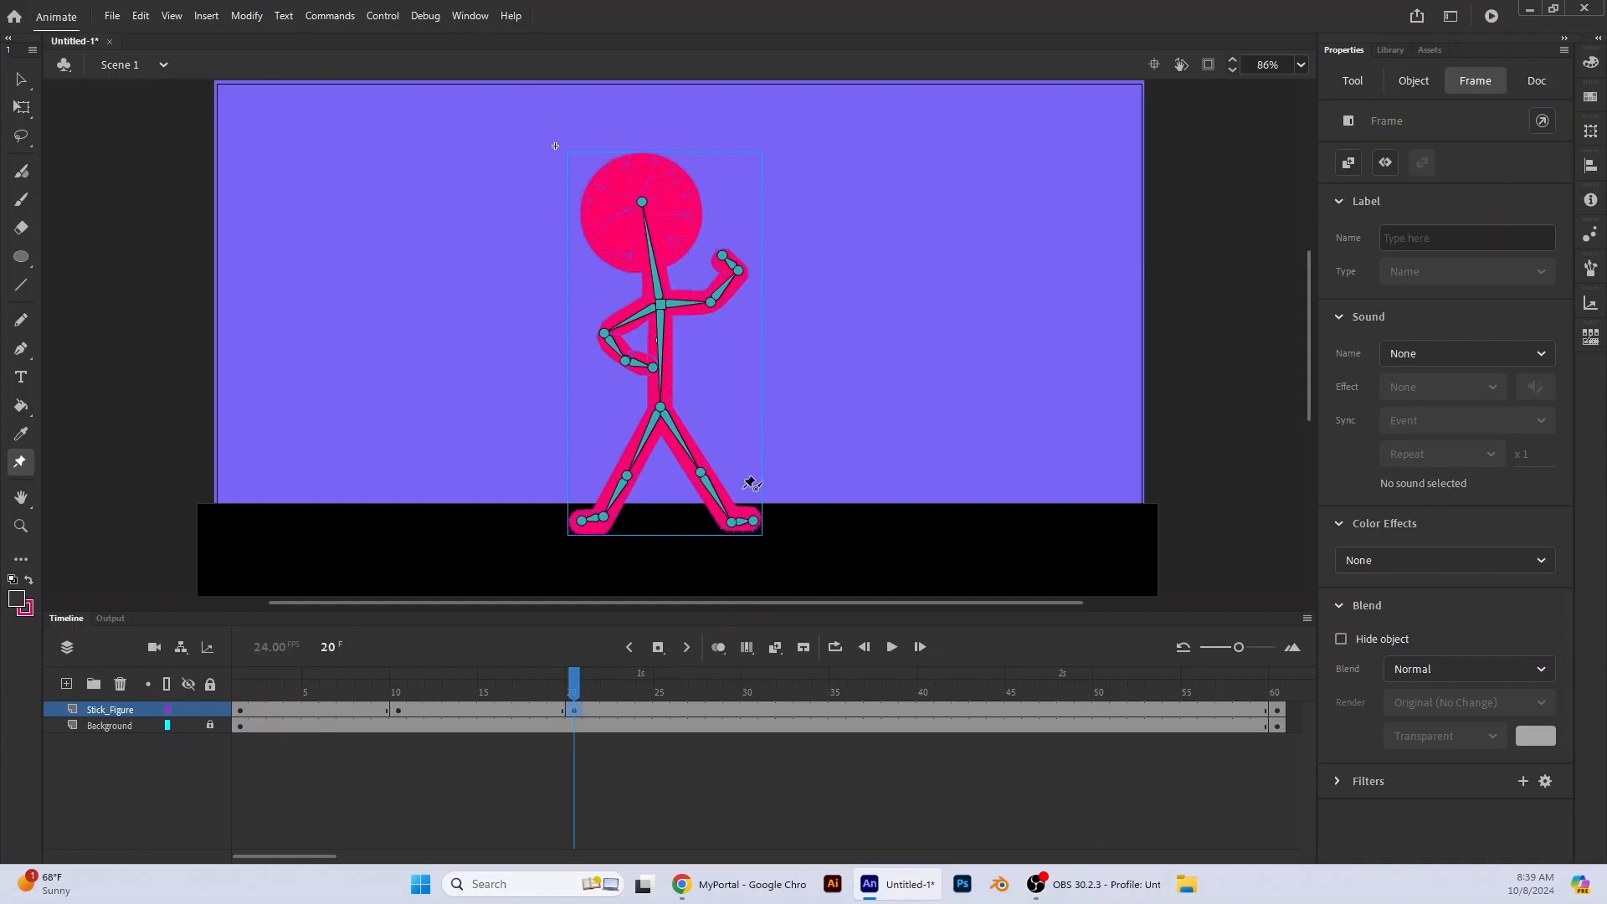
pyautogui.moveTo(710, 309); pyautogui.dragTo(708, 371)
pyautogui.click(677, 215)
pyautogui.moveTo(677, 212); pyautogui.dragTo(679, 213)
pyautogui.moveTo(627, 476); pyautogui.dragTo(649, 508)
pyautogui.moveTo(754, 521)
pyautogui.mouseDown()
pyautogui.moveTo(747, 502)
pyautogui.moveTo(752, 518)
pyautogui.mouseUp()
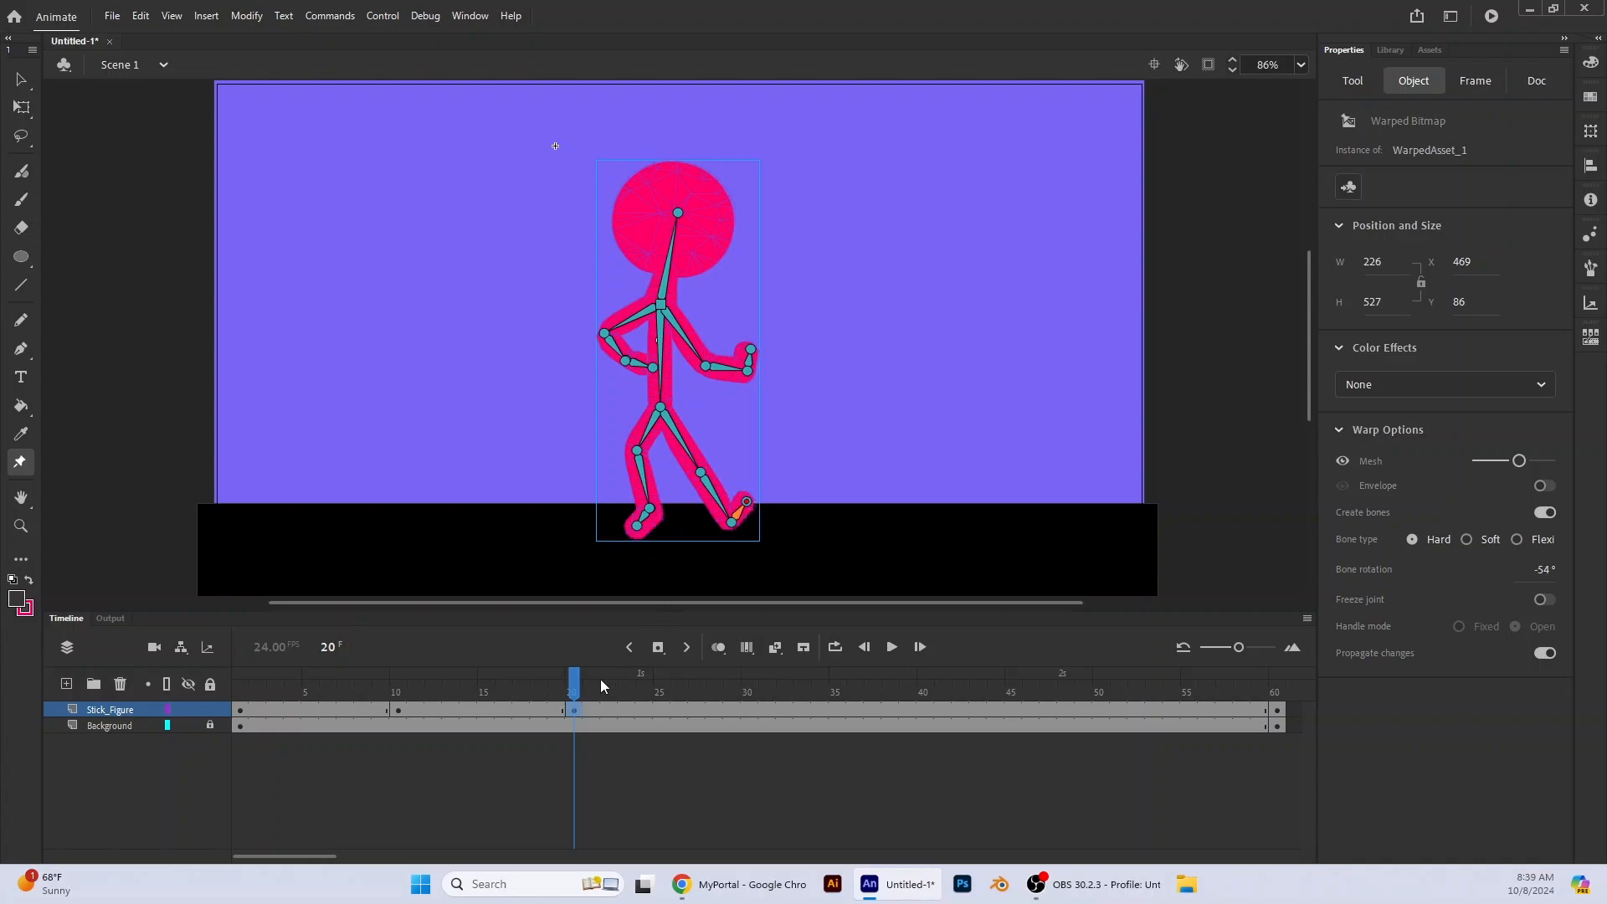
pyautogui.click(892, 647)
# Move the two Stick_Figure pose keyframes to frames 5 and 10, and play the animation from frame 1 to check the timing
pyautogui.click(398, 712)
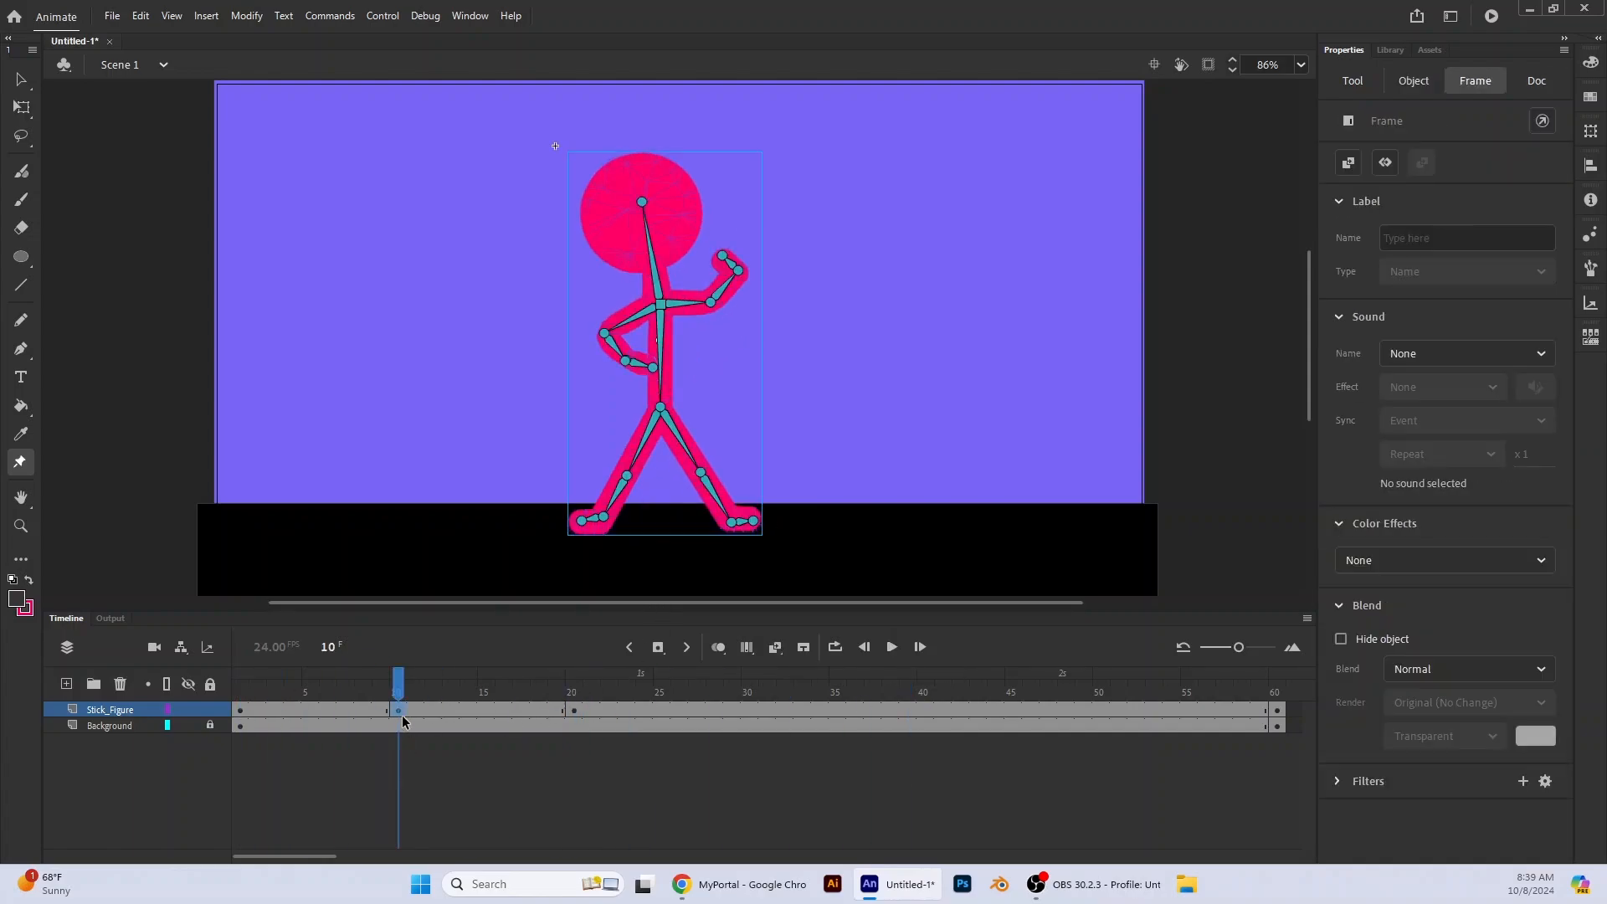
pyautogui.moveTo(310, 714); pyautogui.dragTo(310, 714)
pyautogui.click(574, 711)
pyautogui.moveTo(575, 711); pyautogui.dragTo(397, 710)
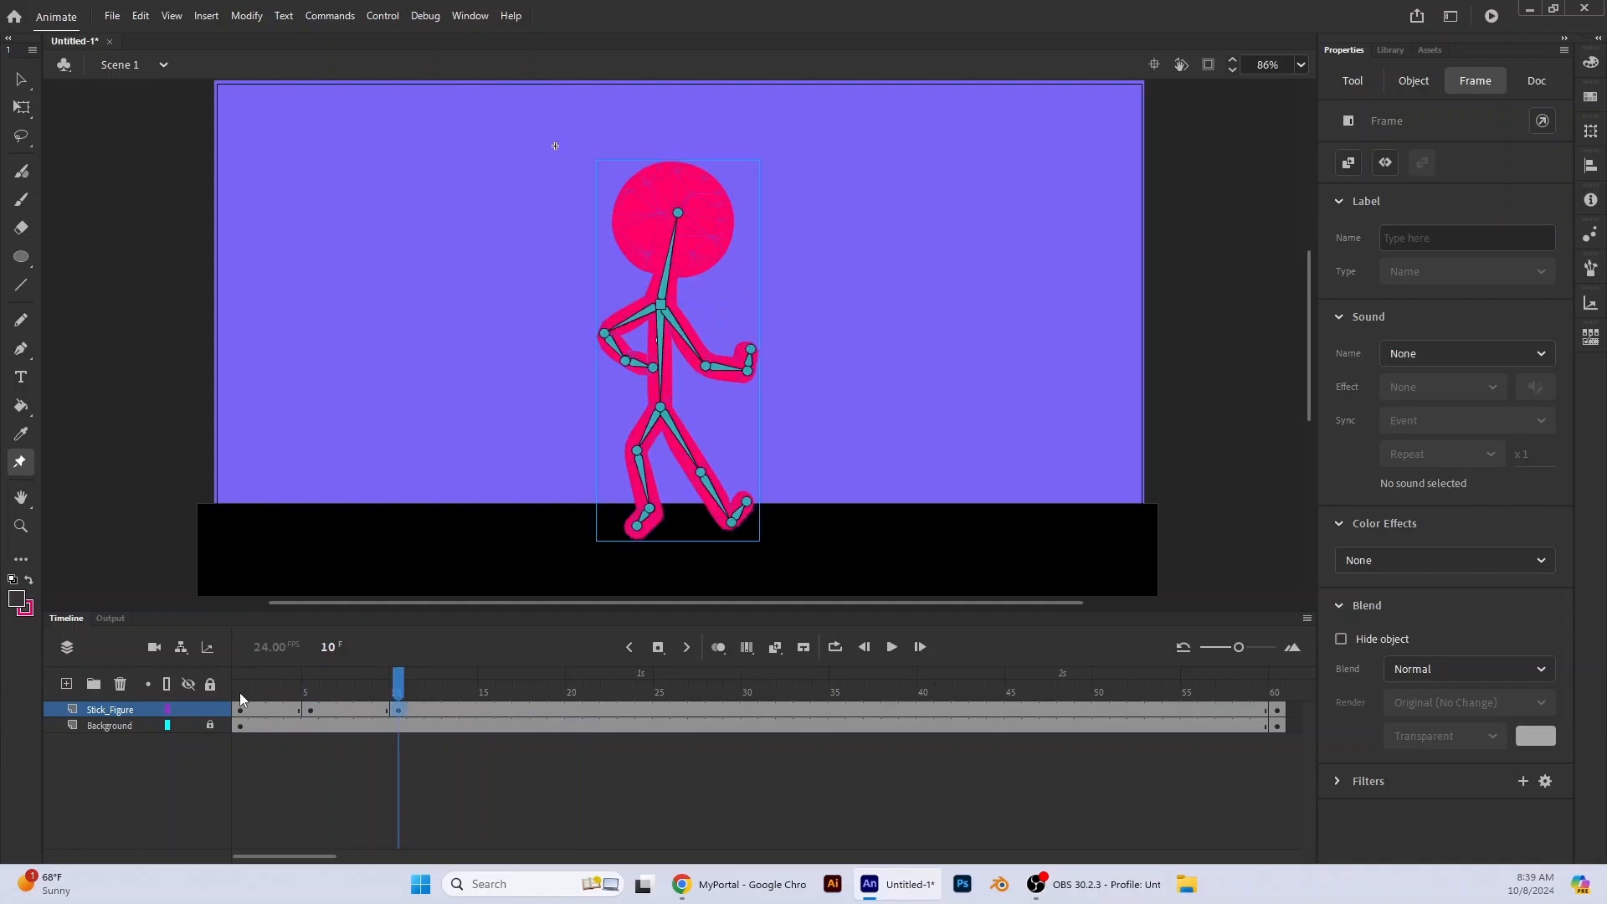
pyautogui.click(240, 695)
pyautogui.click(892, 647)
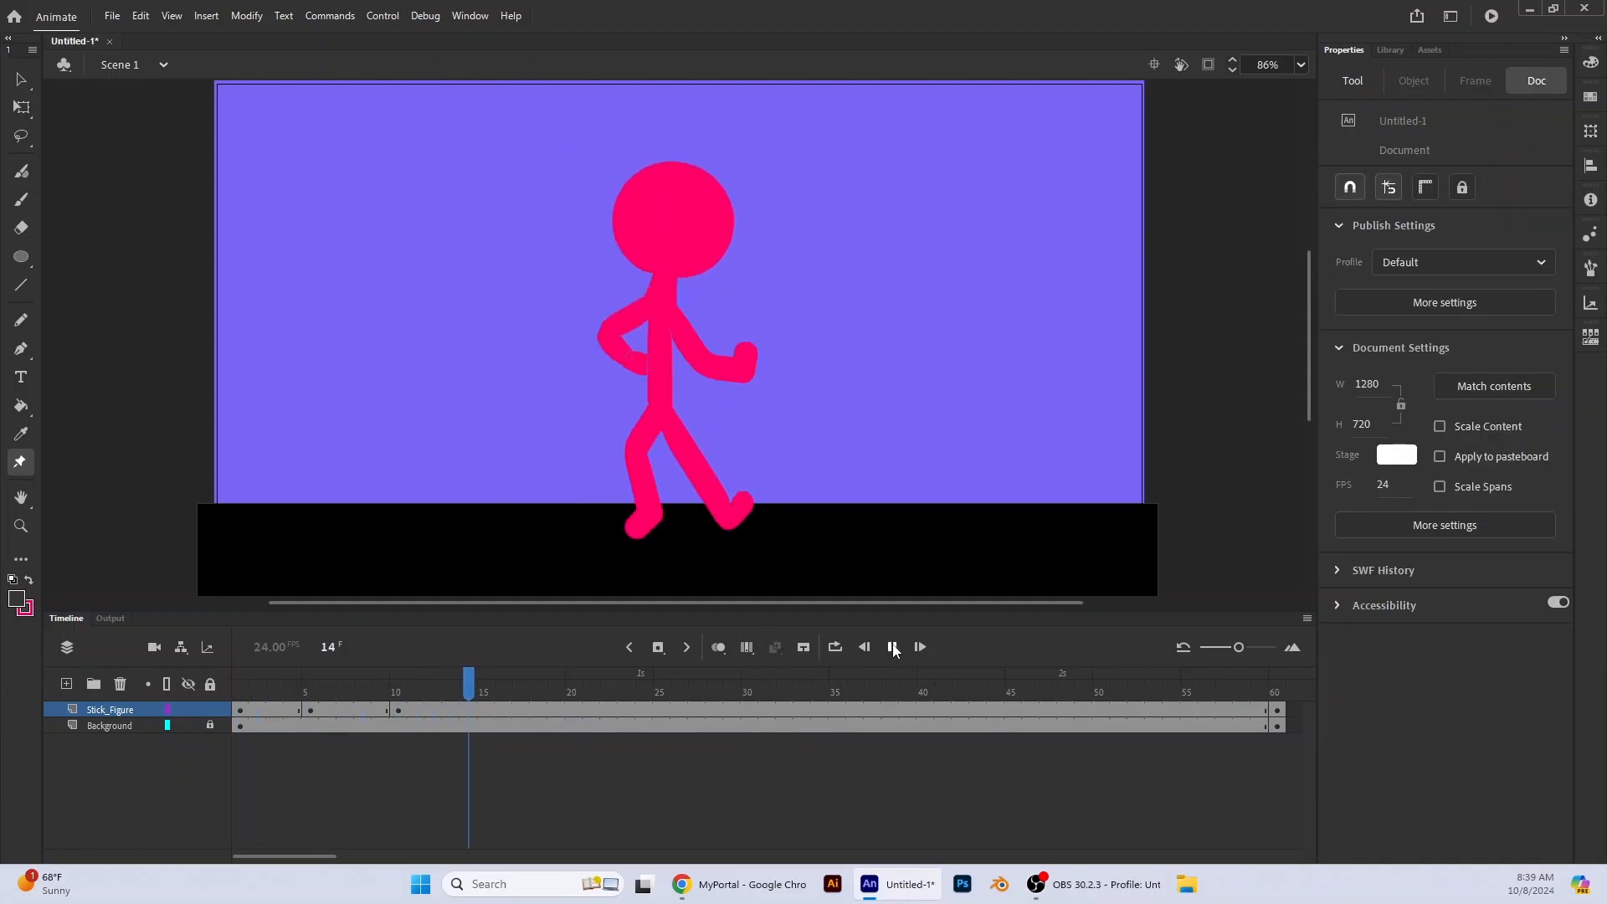
pyautogui.click(892, 647)
pyautogui.moveTo(681, 687); pyautogui.dragTo(469, 685)
# Move the final keyframes of both layers to frame 45 and remove the leftover frames after it
pyautogui.click(1278, 725)
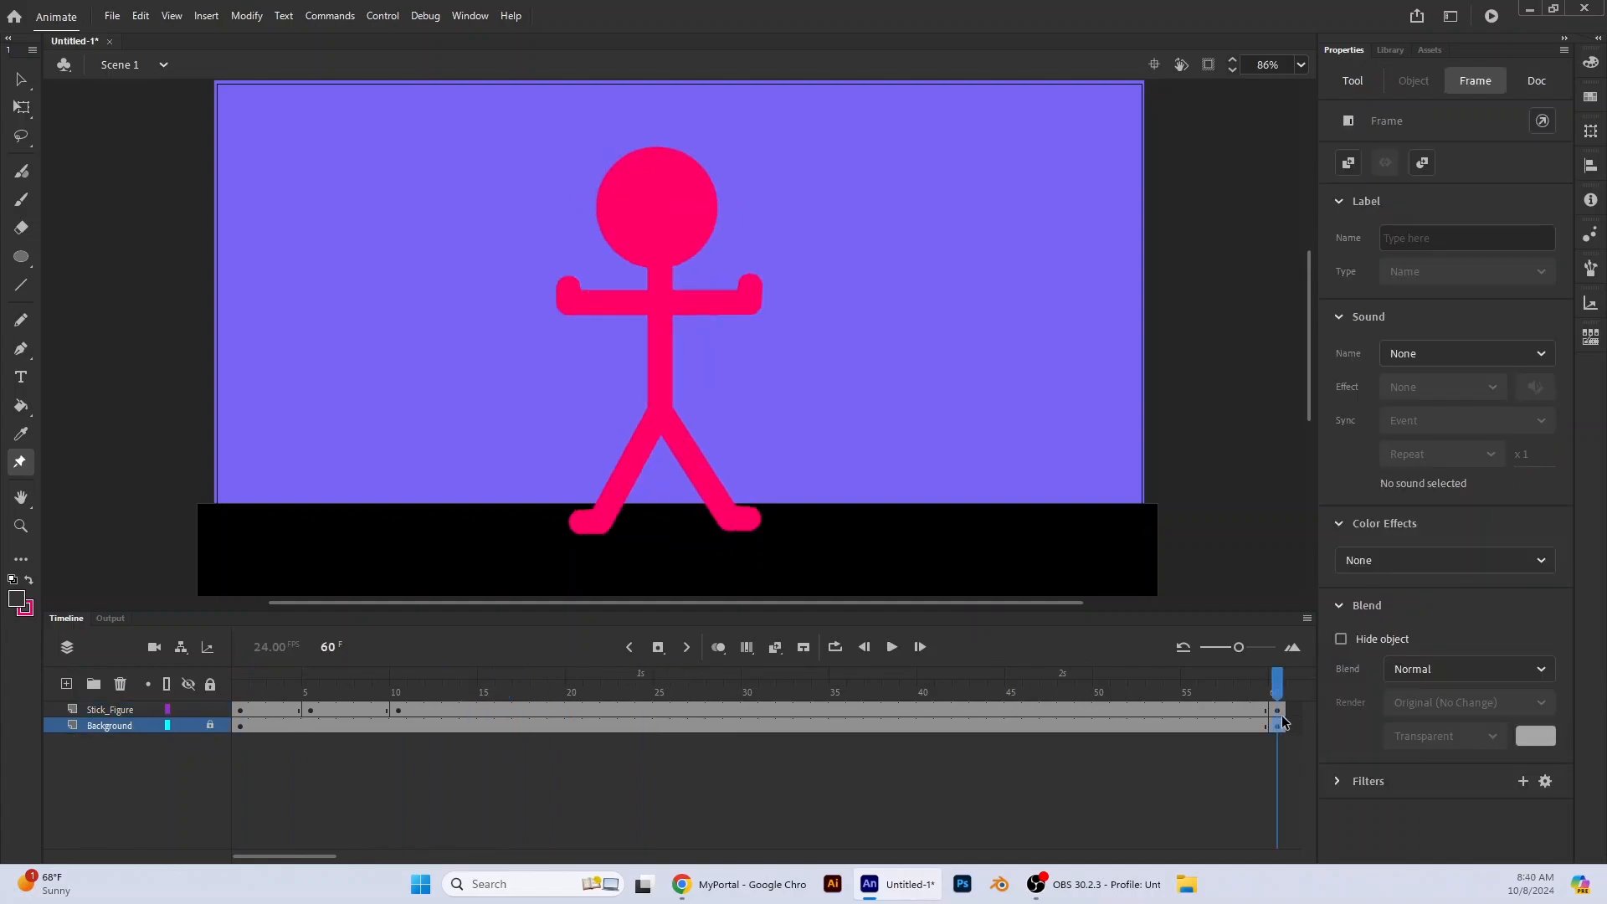
pyautogui.click(1277, 711)
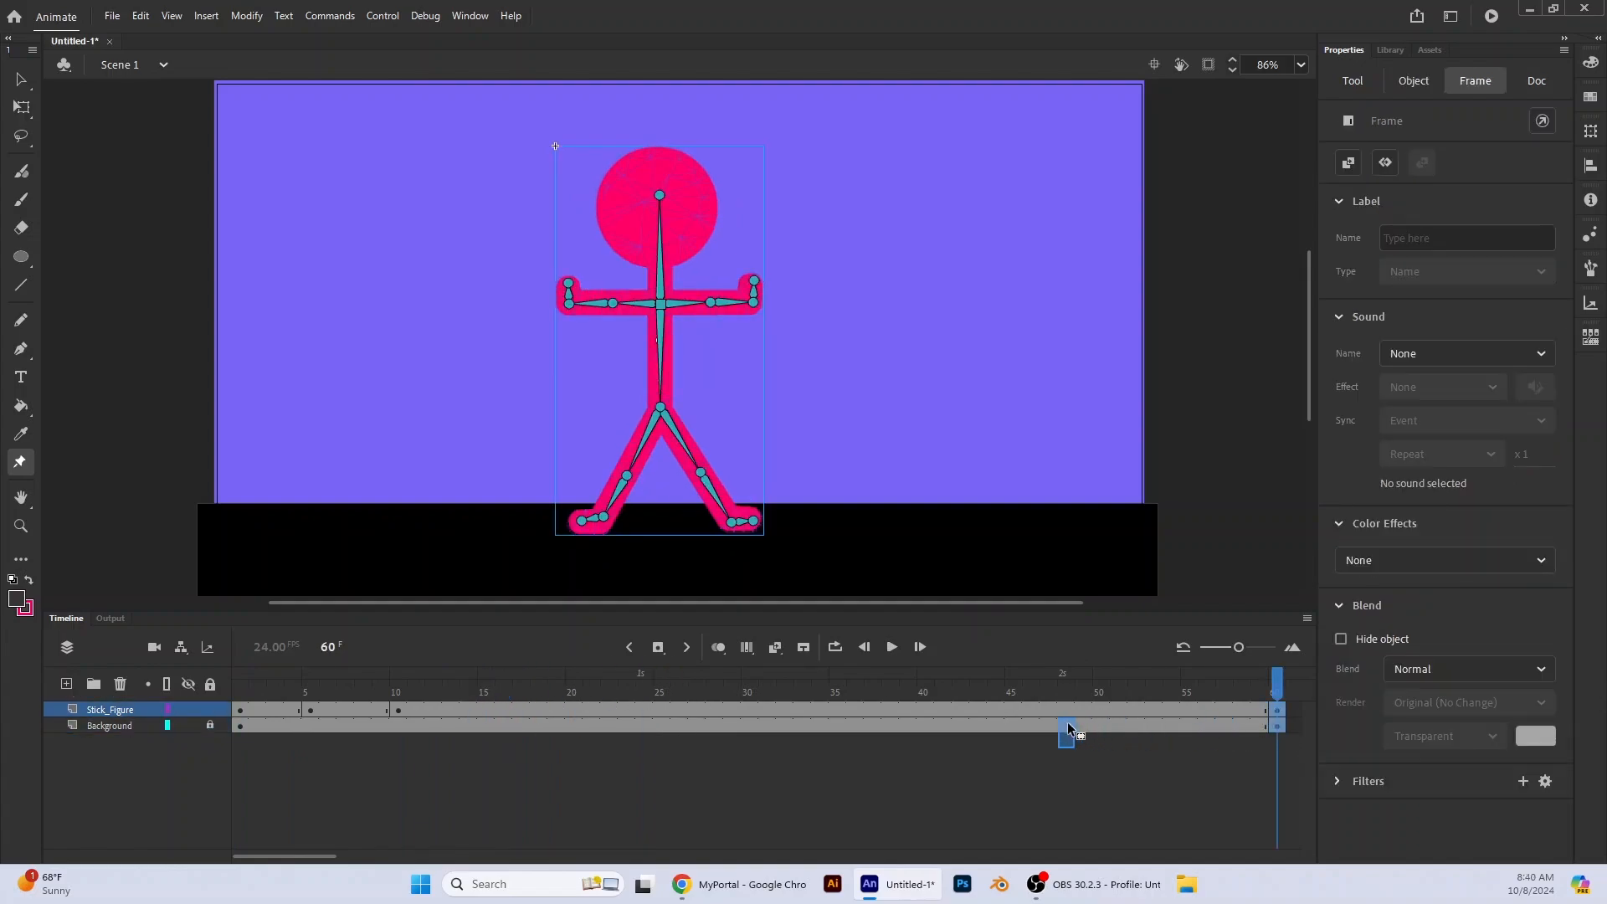
pyautogui.moveTo(1018, 709); pyautogui.dragTo(1273, 728)
pyautogui.hotkey('shift', 'F5')
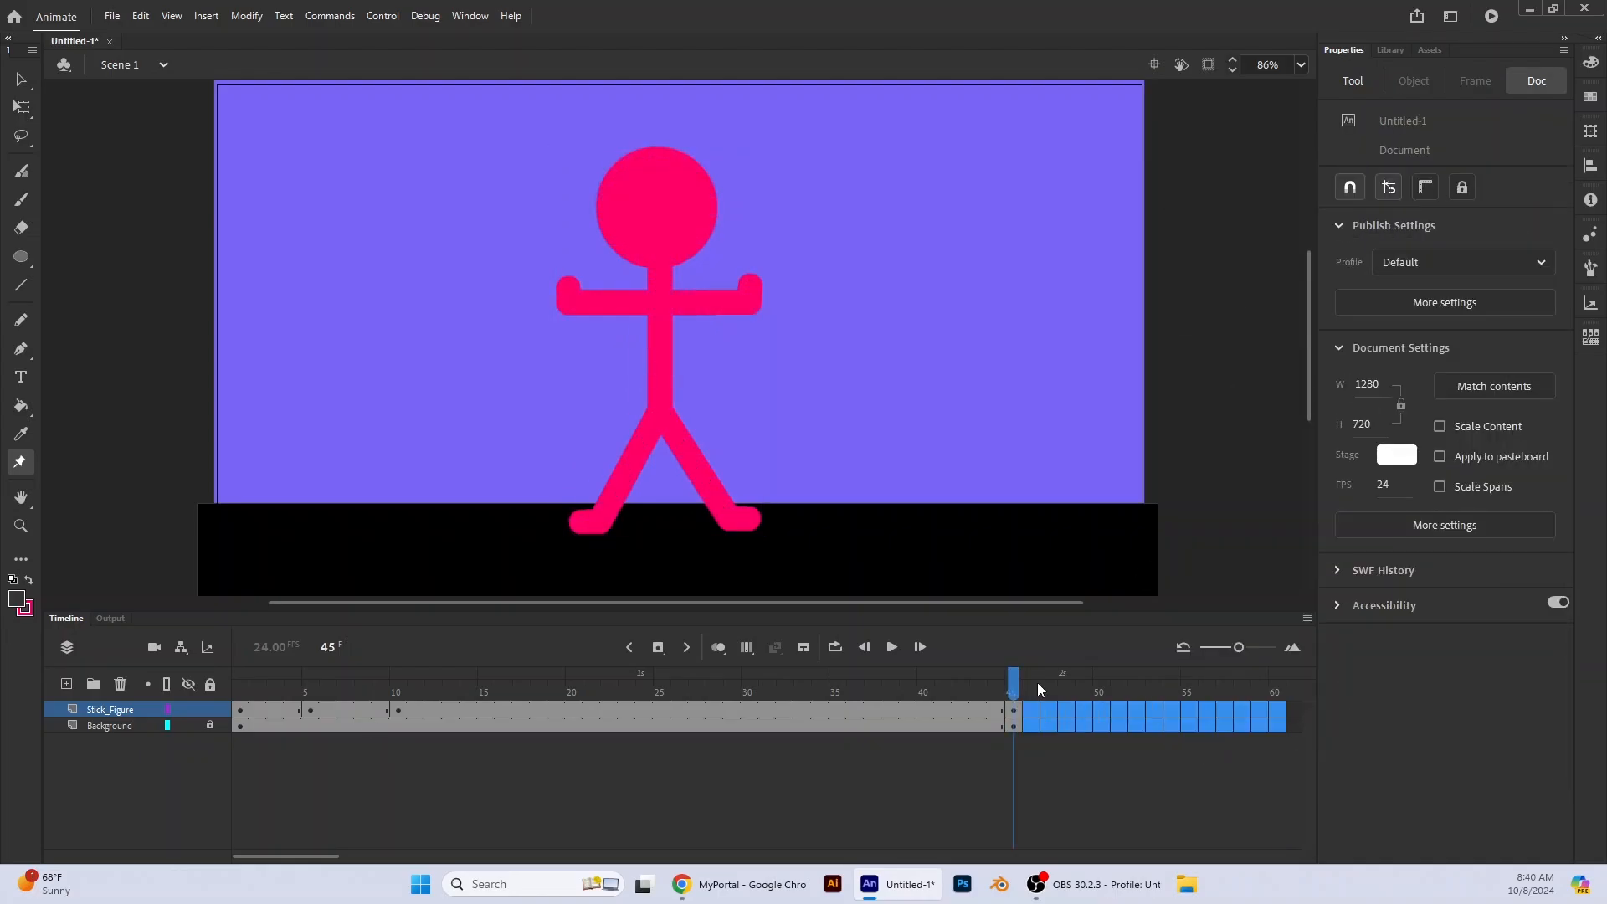
# Insert a Stick_Figure keyframe at frame 15, shift the hips right, raise the right-side hand toward the head and set both feet flat in a step
pyautogui.click(487, 710)
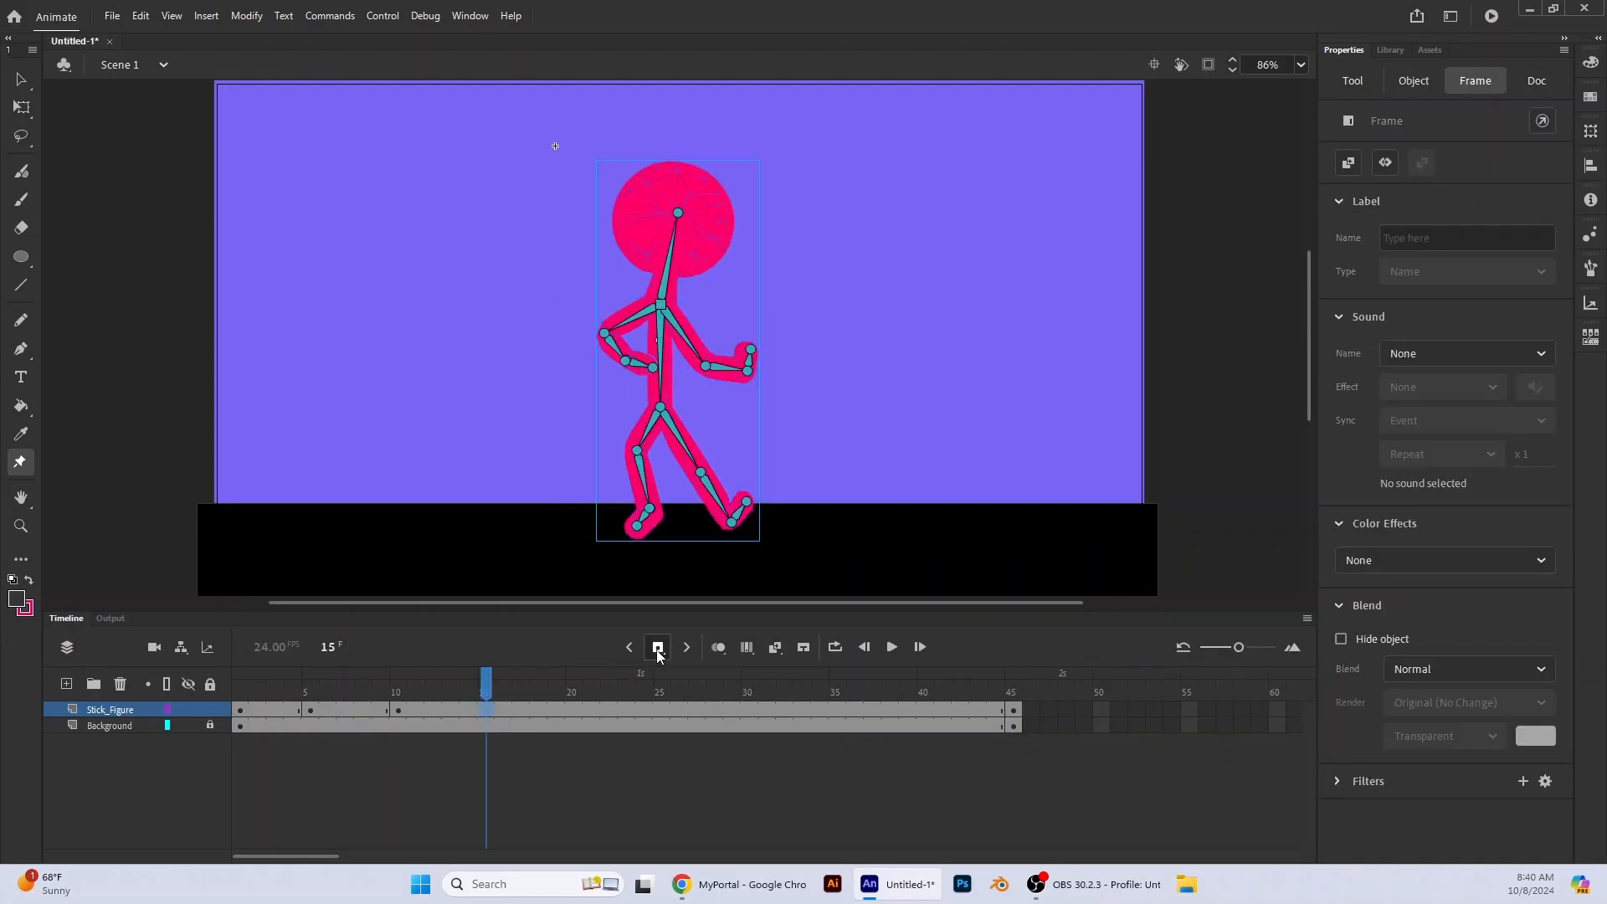
pyautogui.click(658, 650)
pyautogui.moveTo(660, 408); pyautogui.dragTo(624, 384)
pyautogui.moveTo(748, 371); pyautogui.dragTo(722, 265)
pyautogui.moveTo(661, 408); pyautogui.dragTo(688, 404)
pyautogui.moveTo(706, 503); pyautogui.dragTo(644, 501)
pyautogui.moveTo(669, 499); pyautogui.dragTo(668, 520)
pyautogui.moveTo(788, 496); pyautogui.dragTo(748, 507)
pyautogui.moveTo(772, 495); pyautogui.dragTo(772, 515)
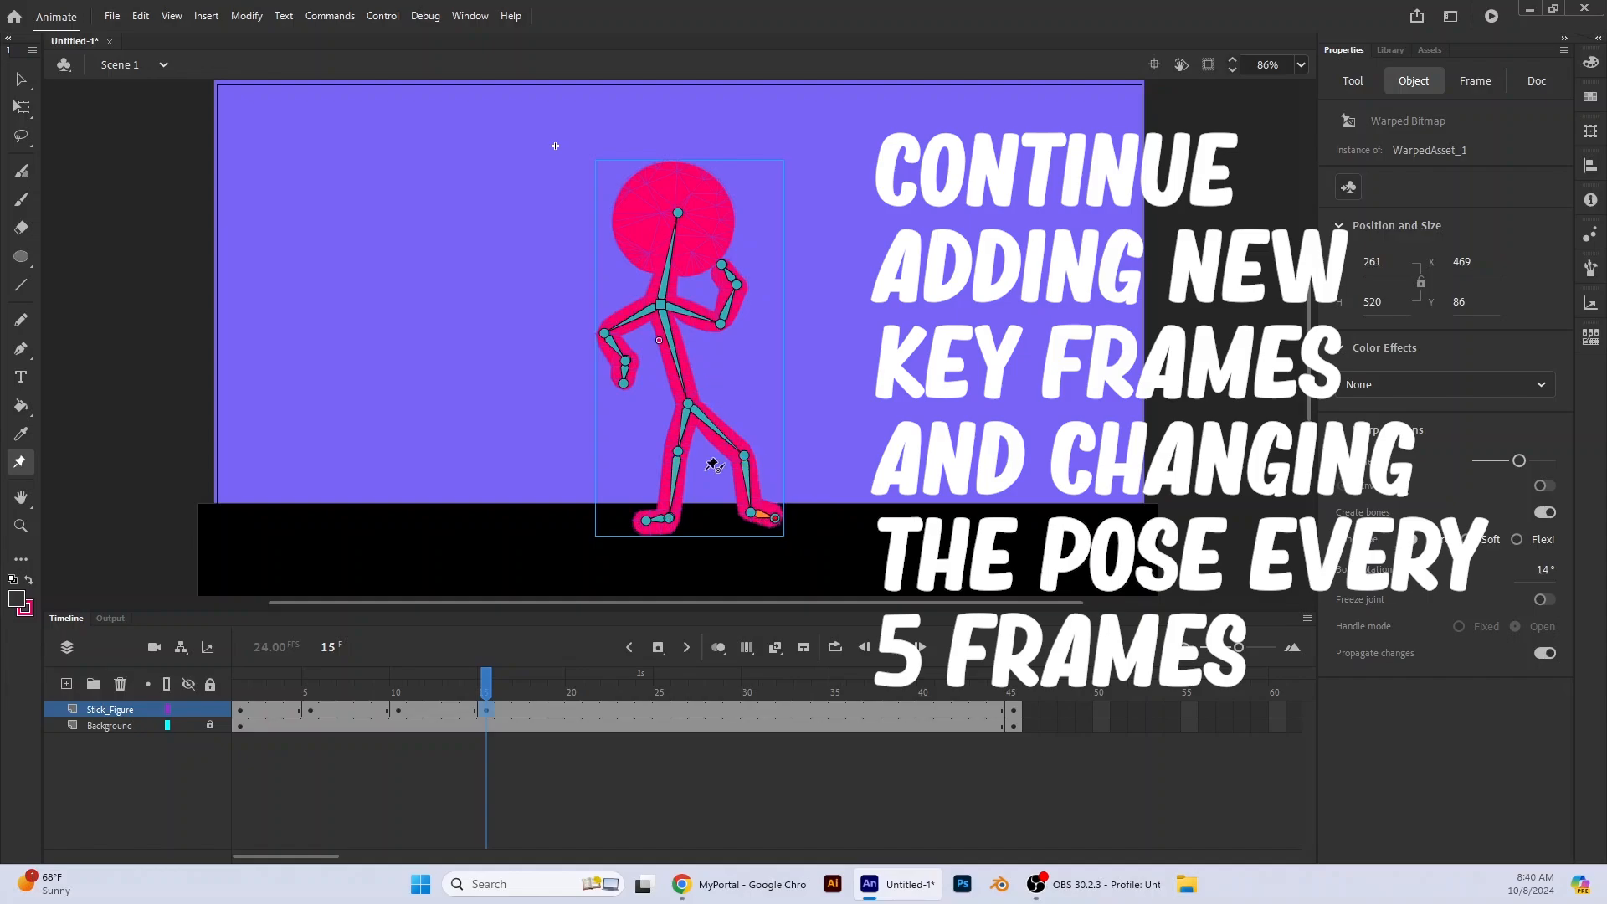
# Turn on onion skinning and tilt the figure's head to the left at frame 15
pyautogui.click(719, 371)
pyautogui.click(719, 647)
pyautogui.moveTo(642, 227); pyautogui.dragTo(606, 234)
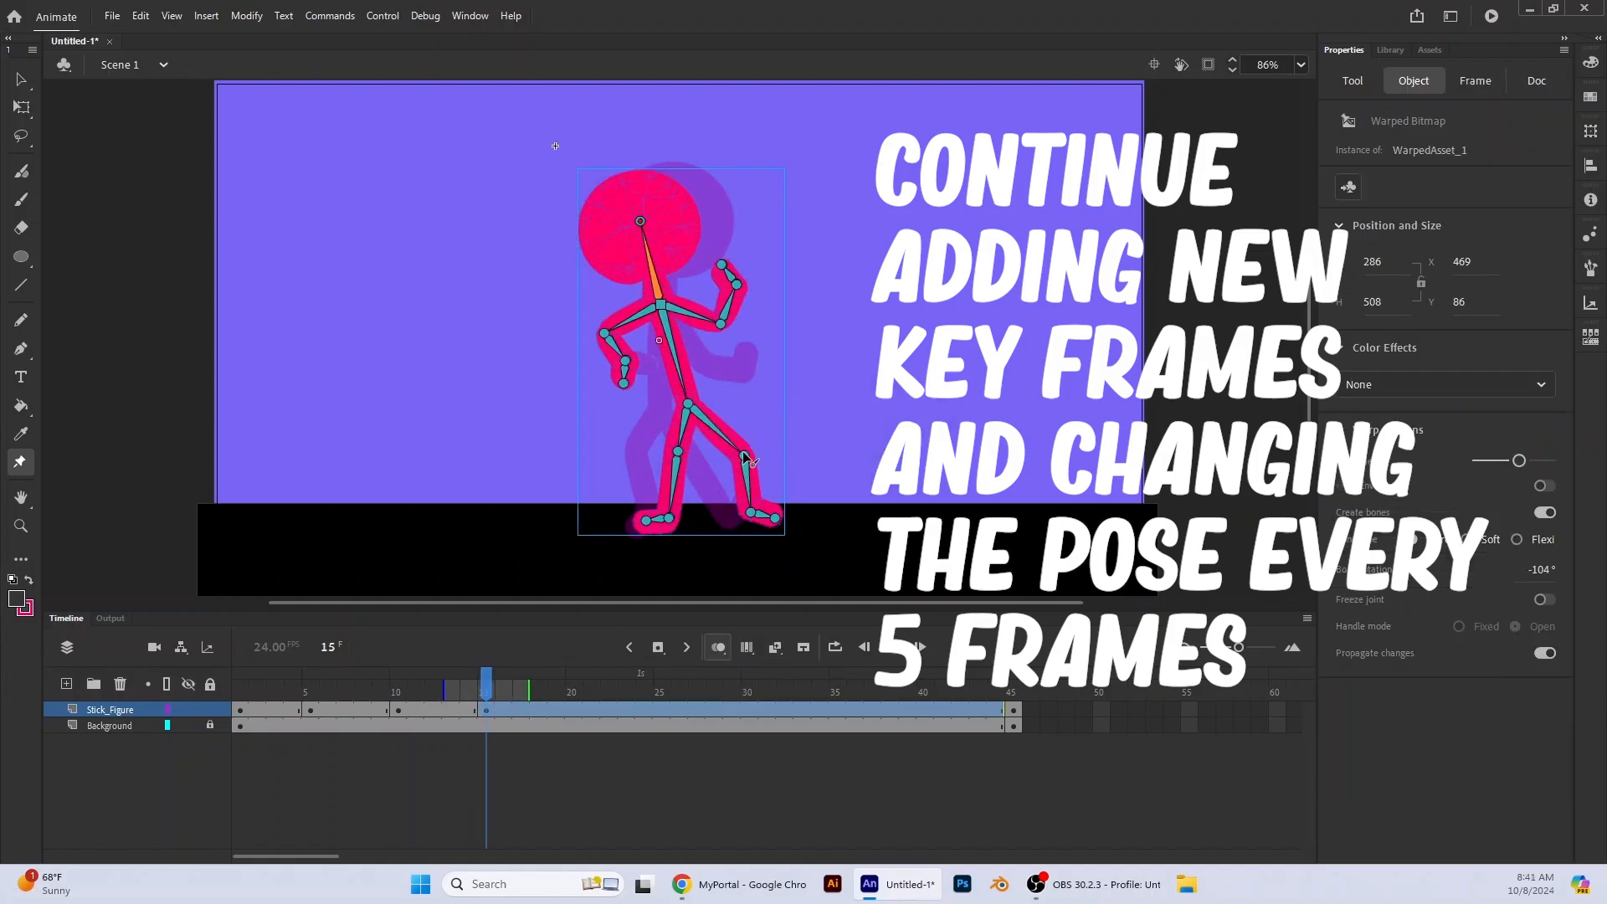
# Insert a Stick_Figure keyframe at frame 20 and repose the shoulders, head and arms, bringing the raised hand down and the other hand toward the hips
pyautogui.click(576, 714)
pyautogui.click(659, 311)
pyautogui.moveTo(659, 308); pyautogui.dragTo(664, 324)
pyautogui.moveTo(650, 240); pyautogui.dragTo(665, 238)
pyautogui.moveTo(734, 287); pyautogui.dragTo(736, 338)
pyautogui.moveTo(759, 358); pyautogui.dragTo(708, 356)
pyautogui.moveTo(605, 334); pyautogui.dragTo(612, 315)
pyautogui.moveTo(617, 370); pyautogui.dragTo(657, 370)
# Adjust the feet at frame 20 and lower the hips, shoulders and head into a crouch
pyautogui.moveTo(669, 519); pyautogui.dragTo(665, 506)
pyautogui.moveTo(754, 493); pyautogui.dragTo(731, 510)
pyautogui.moveTo(663, 322); pyautogui.dragTo(678, 341)
pyautogui.moveTo(667, 258); pyautogui.dragTo(677, 258)
pyautogui.moveTo(666, 526); pyautogui.dragTo(671, 522)
pyautogui.moveTo(689, 423); pyautogui.dragTo(716, 484)
pyautogui.click(667, 465)
pyautogui.moveTo(664, 341); pyautogui.dragTo(616, 369)
pyautogui.moveTo(711, 330); pyautogui.dragTo(721, 374)
pyautogui.moveTo(665, 258); pyautogui.dragTo(665, 291)
# Insert a Stick_Figure keyframe at frame 25, raise the torso and head, and swing both arms up beside the head
pyautogui.moveTo(580, 692); pyautogui.dragTo(662, 688)
pyautogui.press('F6')
pyautogui.moveTo(668, 367); pyautogui.dragTo(667, 343)
pyautogui.moveTo(664, 291); pyautogui.dragTo(665, 246)
pyautogui.moveTo(715, 362); pyautogui.dragTo(757, 262)
pyautogui.moveTo(630, 388); pyautogui.dragTo(591, 335)
pyautogui.moveTo(540, 327); pyautogui.dragTo(565, 270)
pyautogui.moveTo(756, 262); pyautogui.dragTo(721, 215)
# Refine the elbows, legs, hips and shoulders of the jumping pose at frame 25 and play the animation
pyautogui.moveTo(727, 335); pyautogui.dragTo(735, 295)
pyautogui.moveTo(591, 335); pyautogui.dragTo(603, 316)
pyautogui.moveTo(645, 474); pyautogui.dragTo(722, 521)
pyautogui.moveTo(669, 422); pyautogui.dragTo(669, 406)
pyautogui.moveTo(667, 342); pyautogui.dragTo(670, 261)
pyautogui.click(894, 649)
pyautogui.click(894, 650)
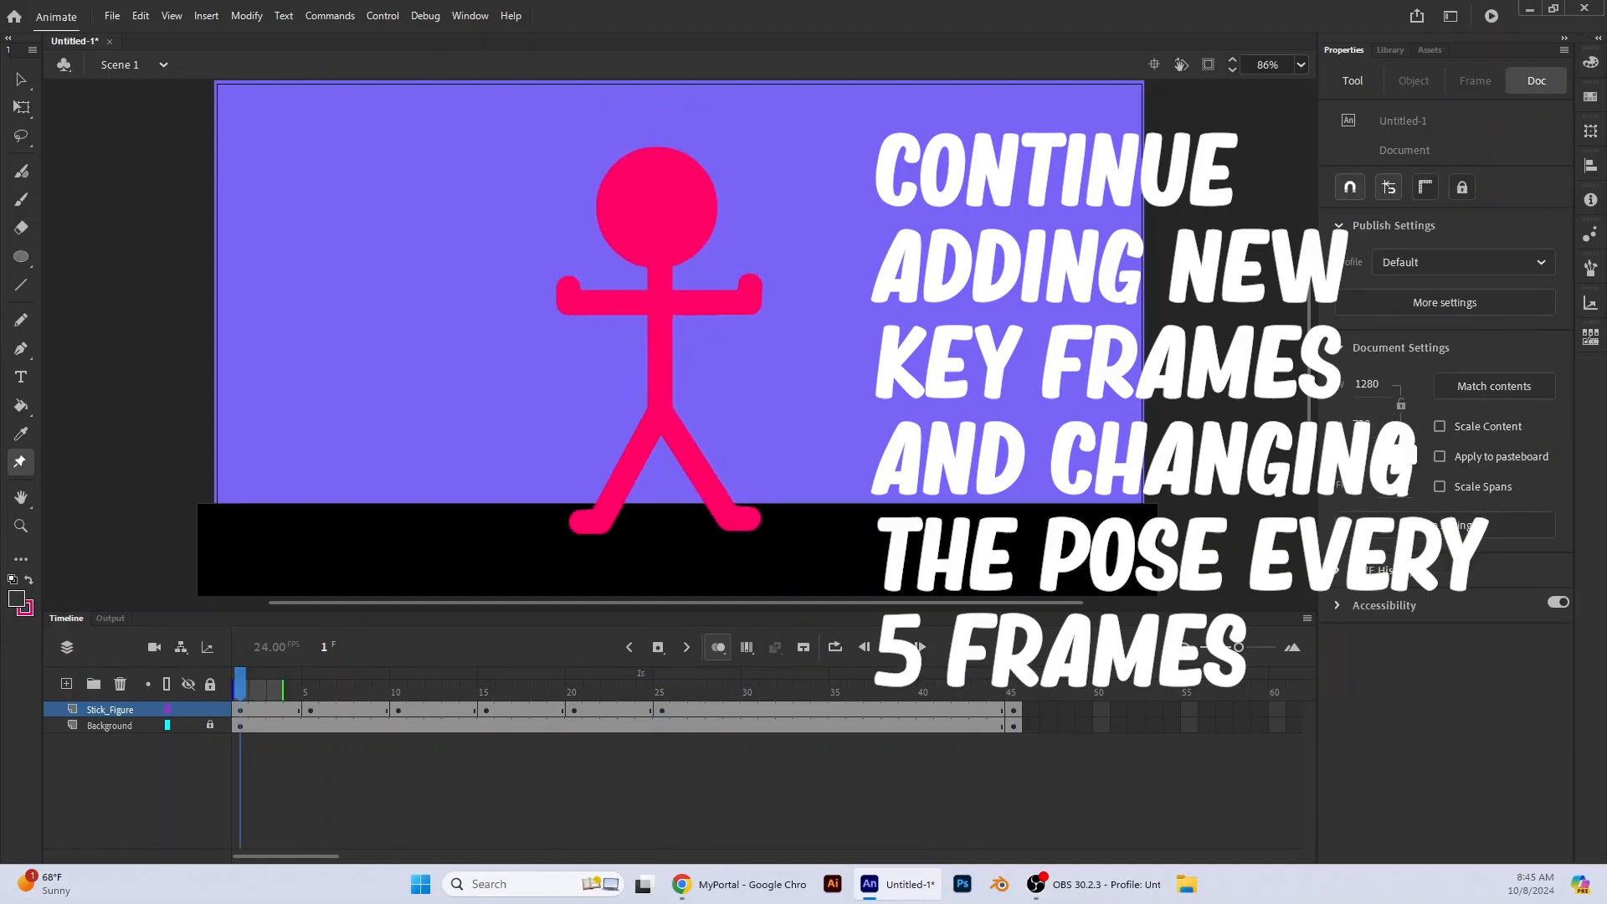
# Move the final keyframes of both layers to frame 35 and clear the frames following them
pyautogui.click(747, 711)
pyautogui.moveTo(1013, 711); pyautogui.dragTo(1013, 727)
pyautogui.click(856, 712)
pyautogui.moveTo(1013, 725)
pyautogui.mouseDown()
pyautogui.moveTo(838, 725)
pyautogui.moveTo(1013, 726)
pyautogui.mouseUp()
pyautogui.rightClick(973, 718)
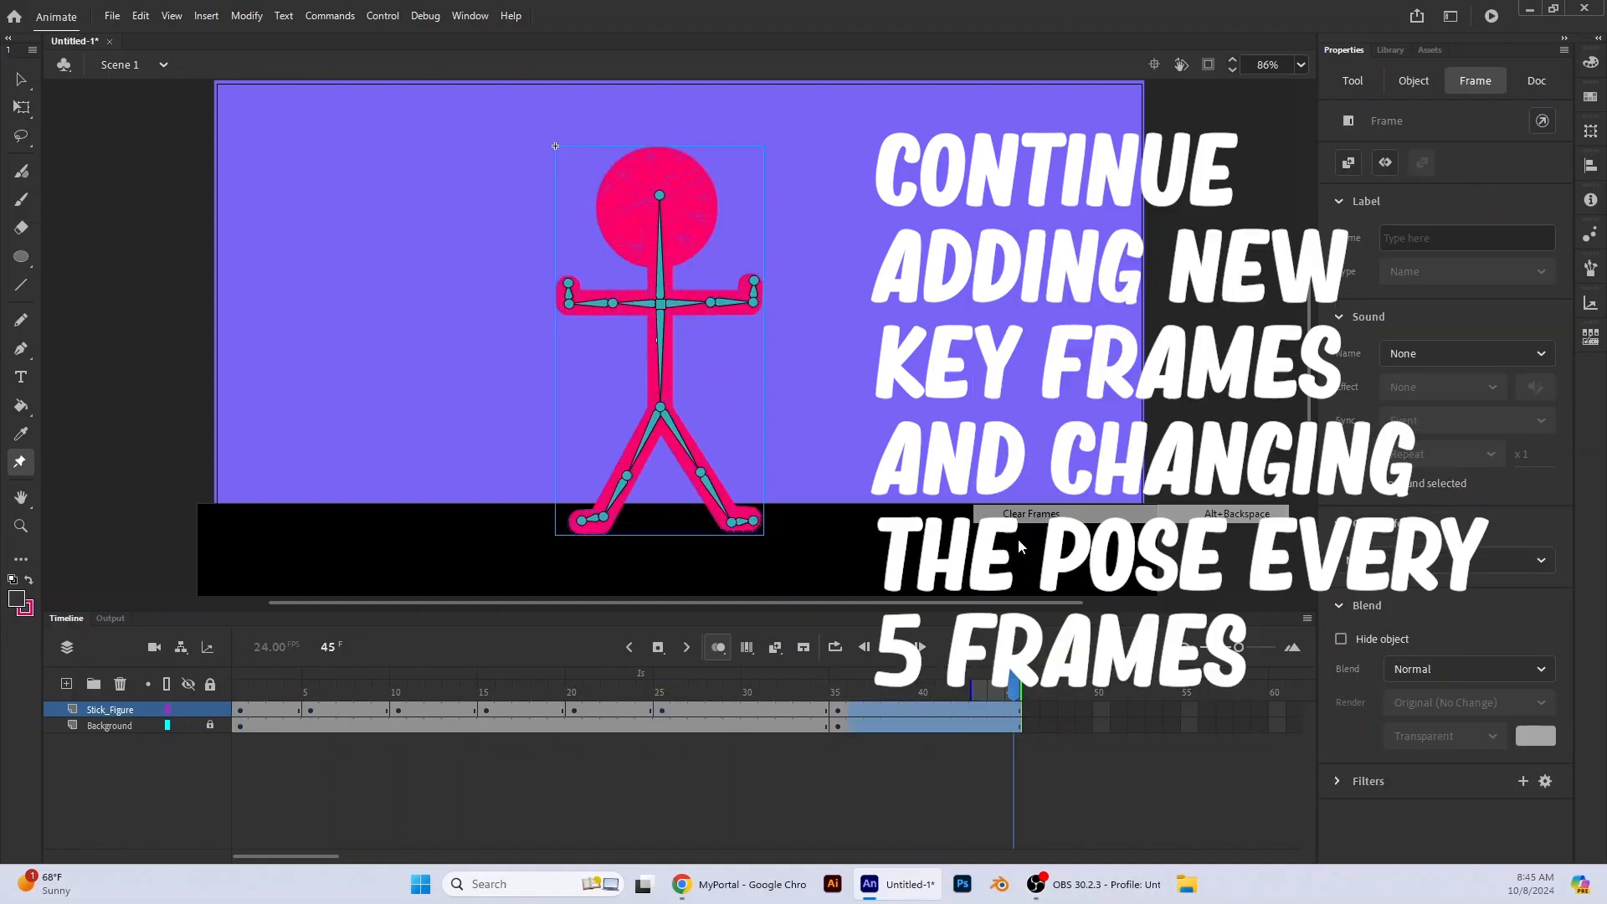
pyautogui.click(1046, 512)
# Insert a Stick_Figure keyframe at frame 30 and pose the figure in a landing crouch with bent knees and both hands beside the head
pyautogui.click(755, 709)
pyautogui.click(662, 648)
pyautogui.moveTo(685, 251); pyautogui.dragTo(657, 341)
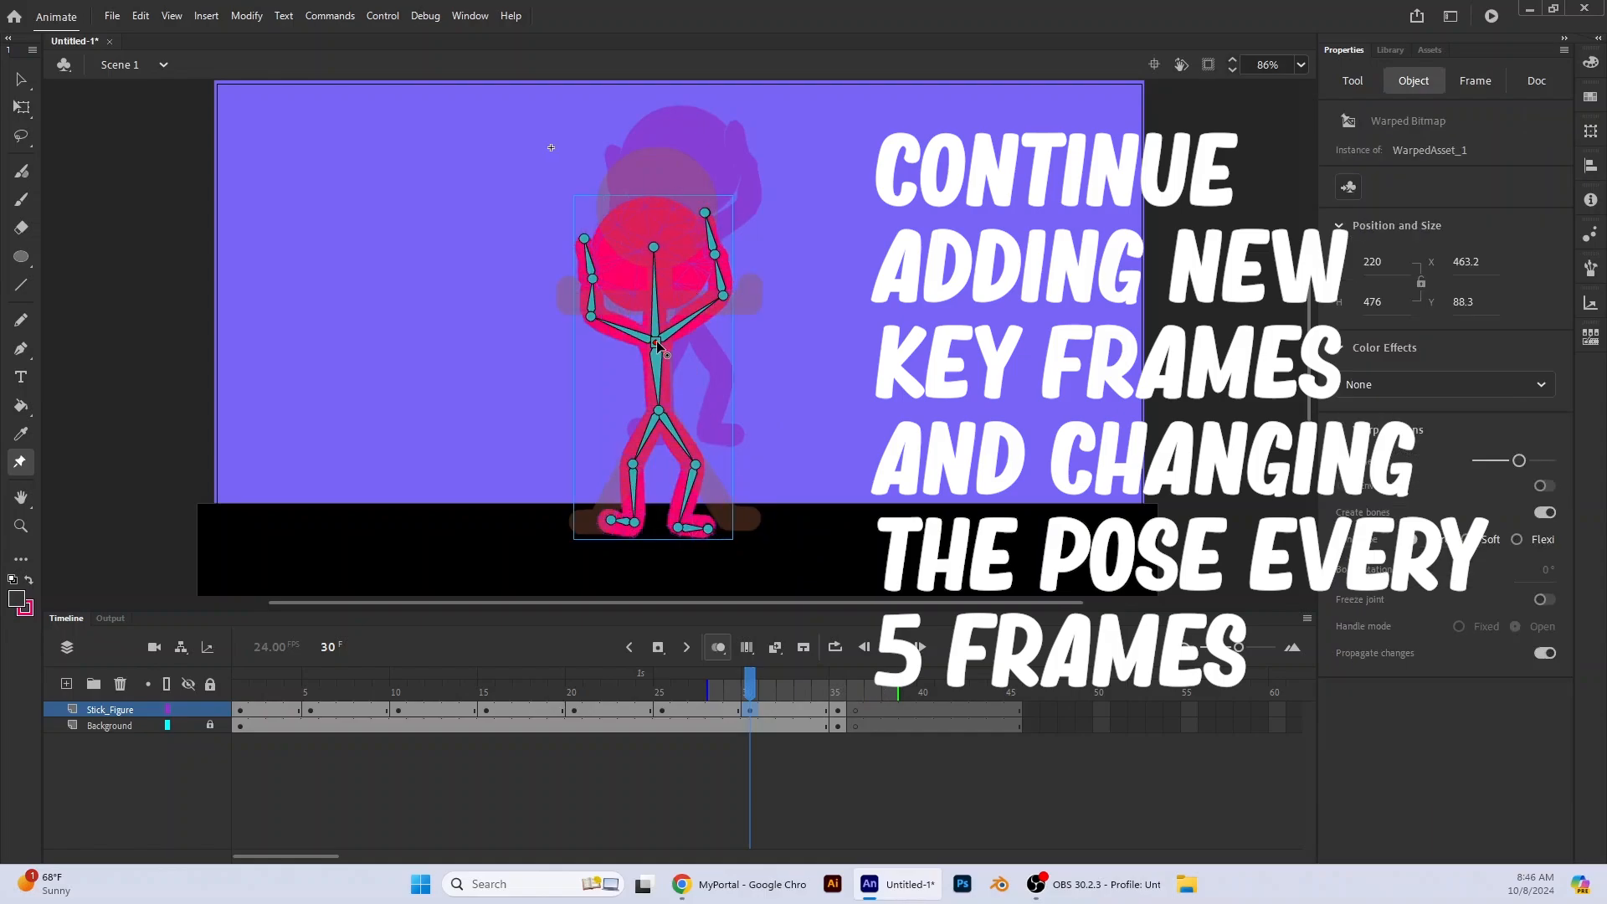
# Remove the leftover empty frames after frame 35 from both layers and scrub through the ending
pyautogui.moveTo(754, 689); pyautogui.dragTo(1016, 693)
pyautogui.rightClick(963, 725)
pyautogui.moveTo(861, 710); pyautogui.dragTo(1015, 726)
pyautogui.rightClick(996, 720)
pyautogui.click(1064, 325)
pyautogui.moveTo(766, 682); pyautogui.dragTo(870, 678)
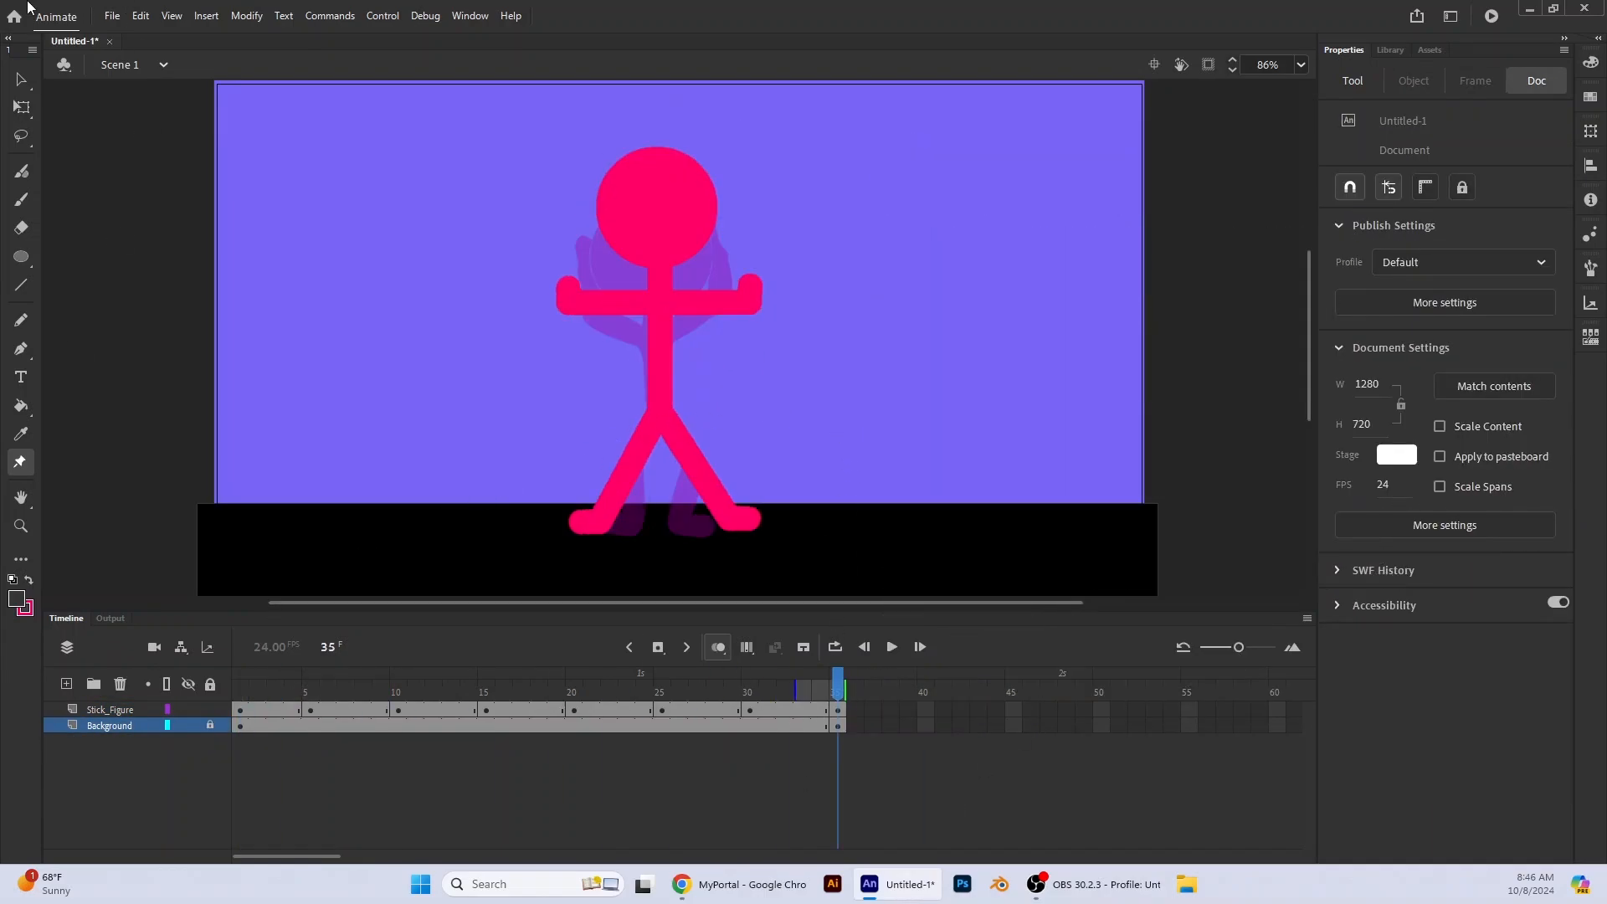
# Export the animation as the animated GIF StikFigure.gif, view the result, and close the image viewer and the Downloads folder
pyautogui.click(112, 16)
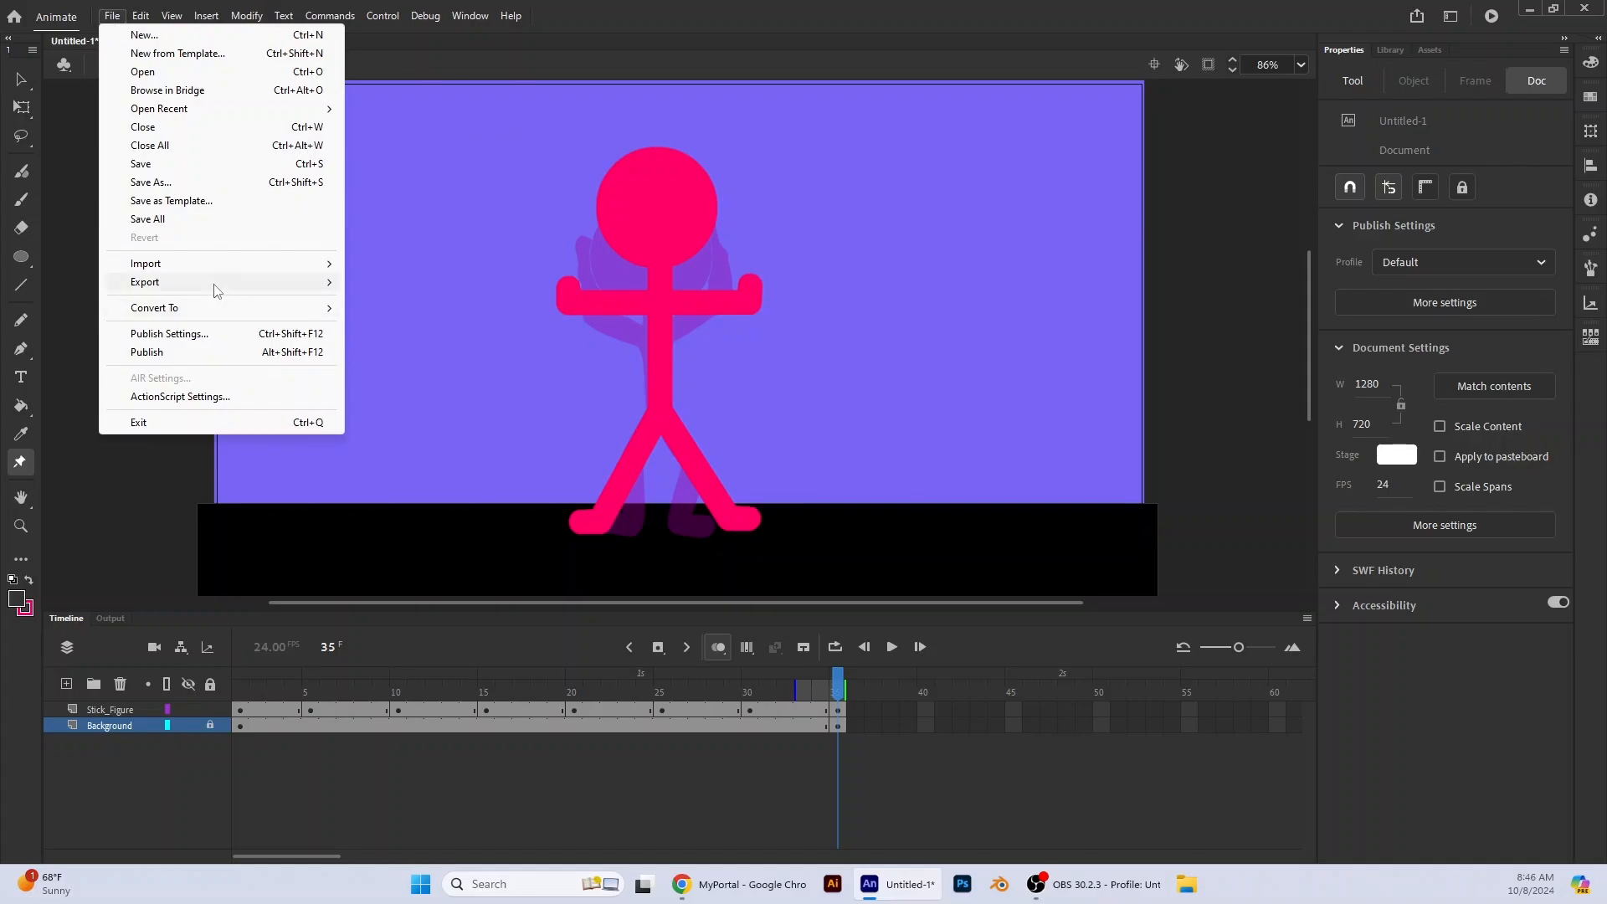
pyautogui.moveTo(218, 288)
pyautogui.click(459, 362)
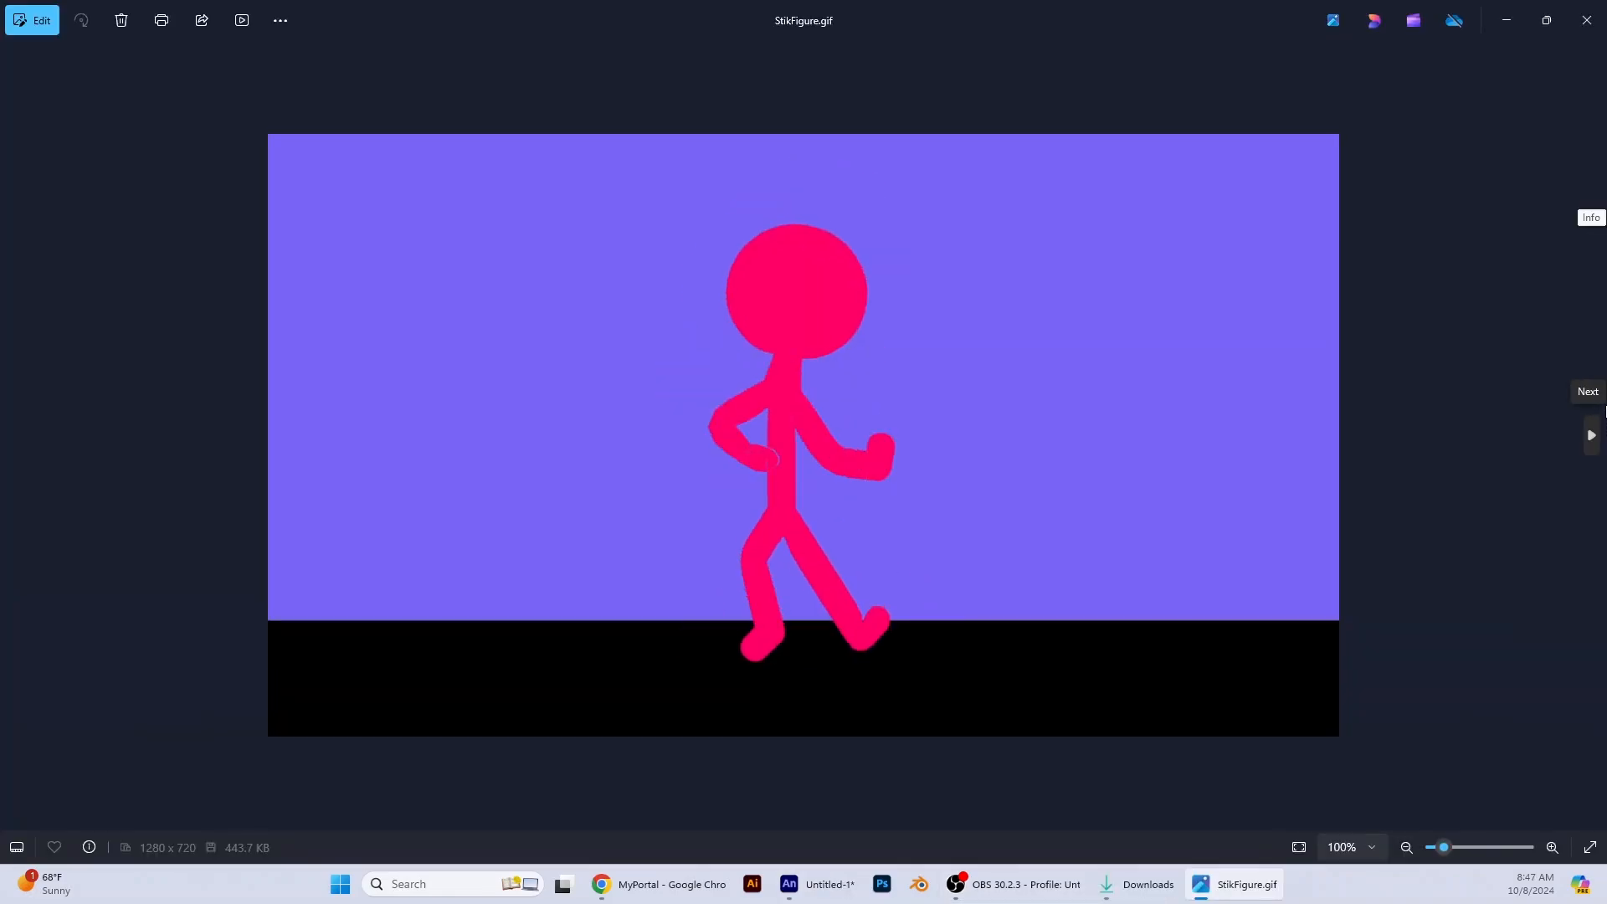
pyautogui.click(1588, 20)
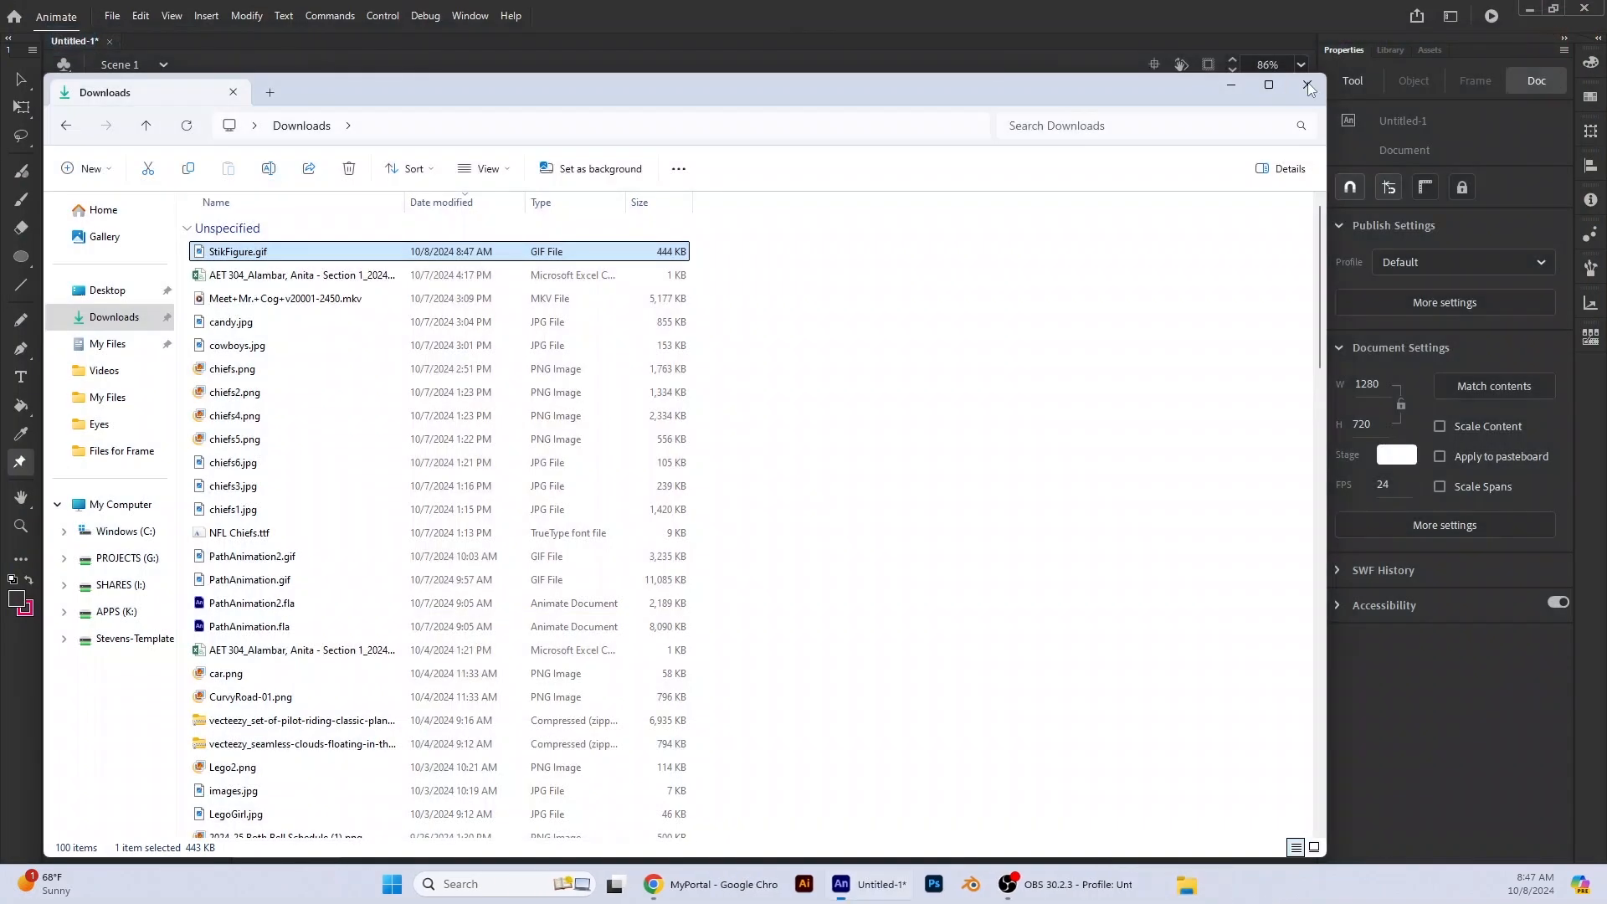
pyautogui.click(1307, 84)
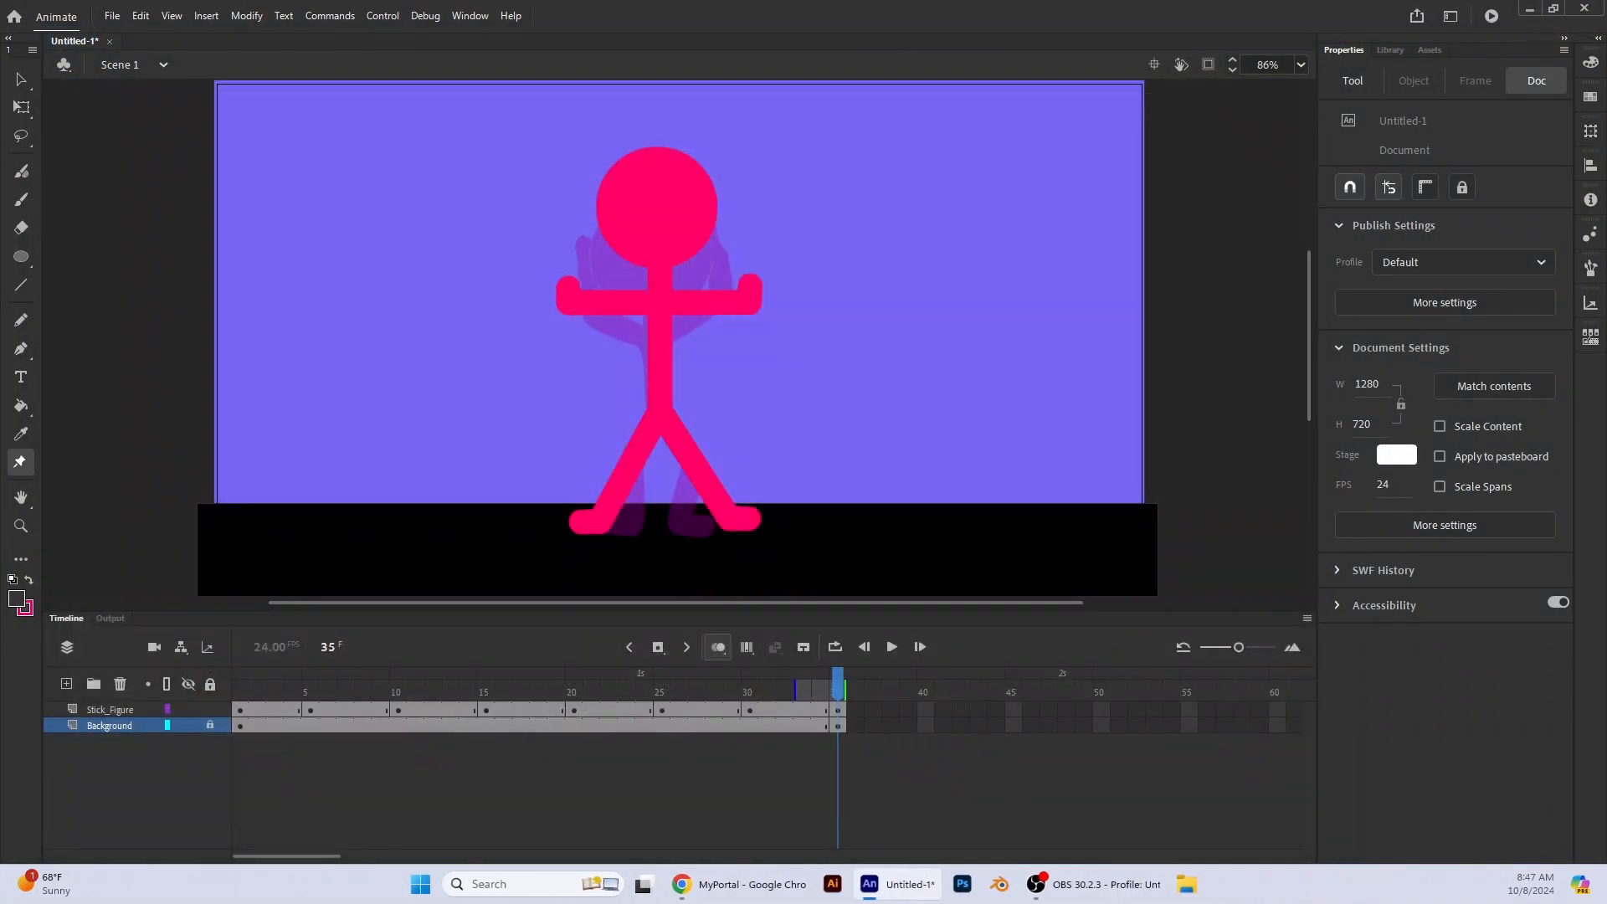